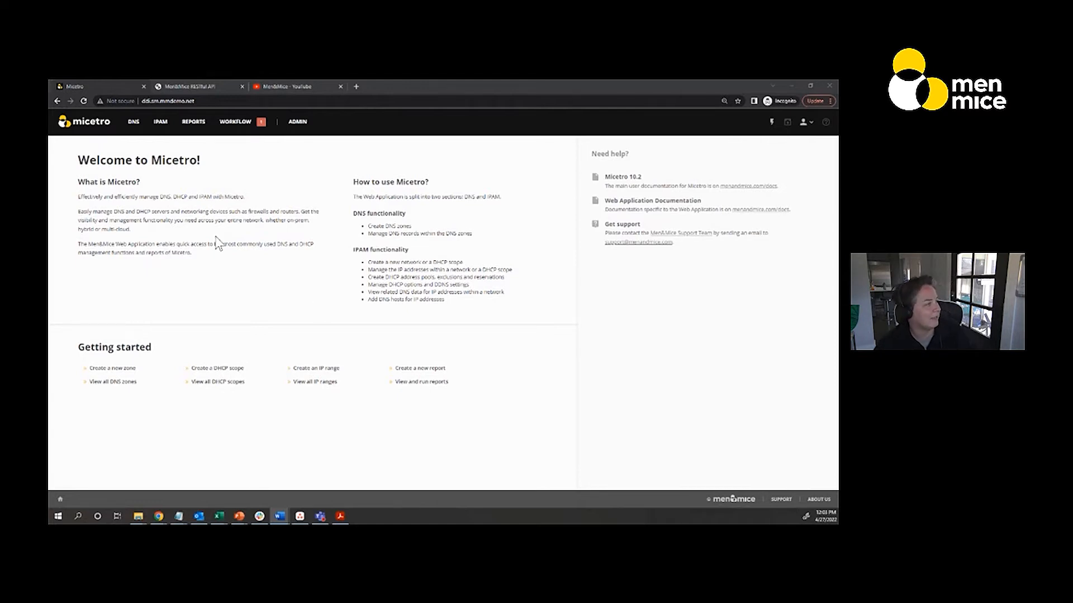
List the DHCP scopes in IPAM and open the available actions for the IPv6 scope with range 2001:3030::/64
click(173, 126)
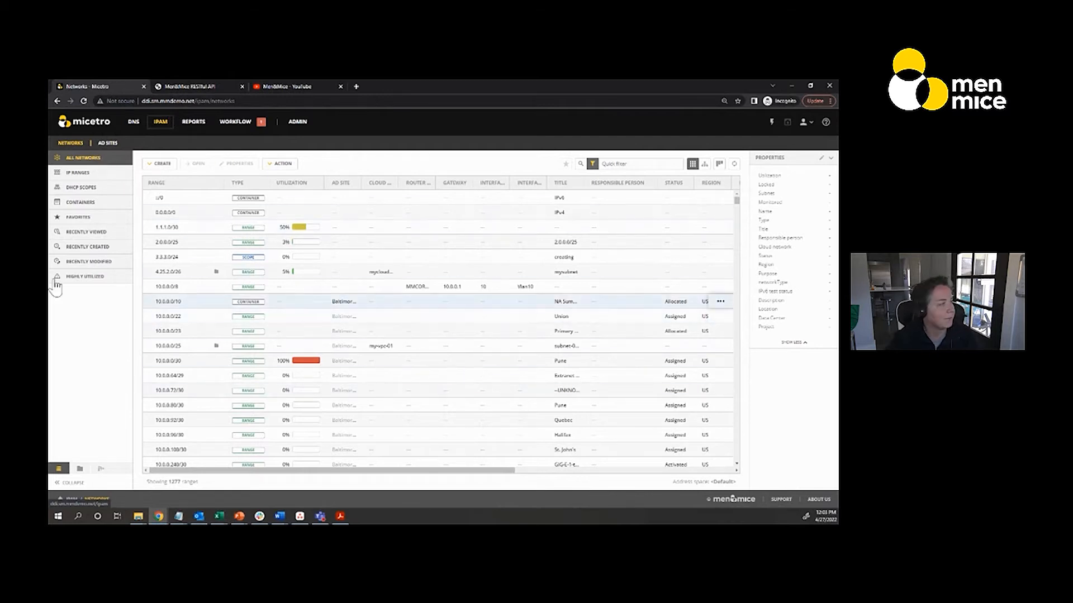
click(93, 192)
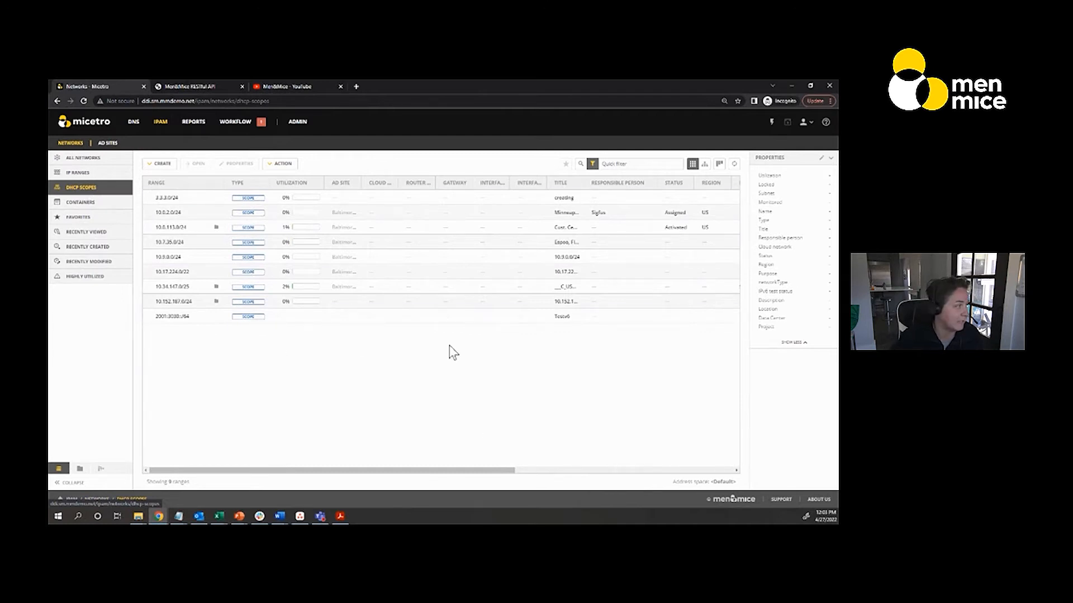
click(727, 317)
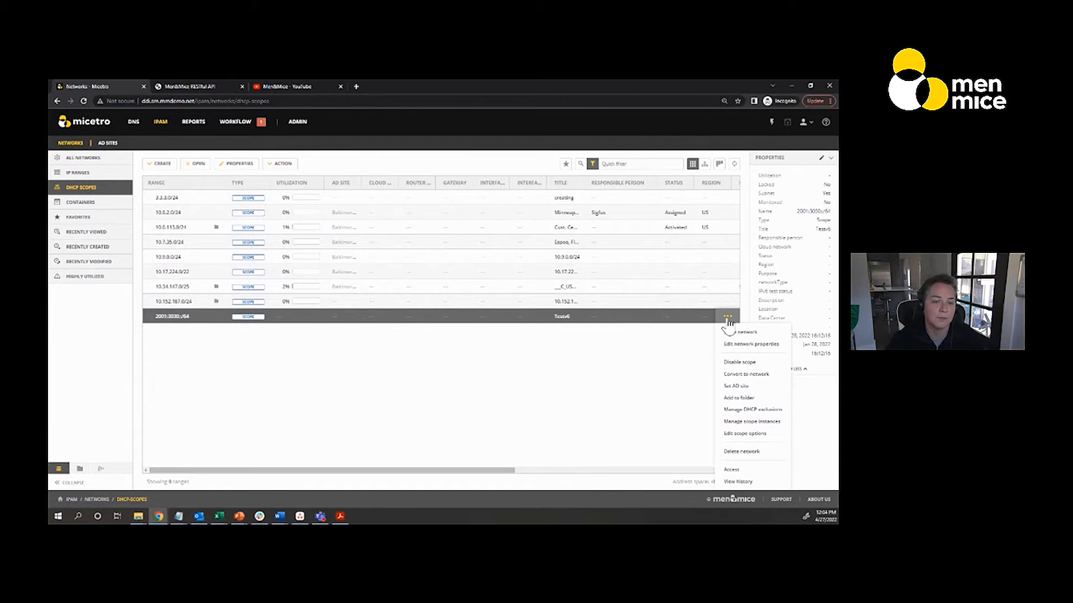
Switch to the Men&Mice REST API documentation and highlight the mmws/api/doc path in its address
click(205, 88)
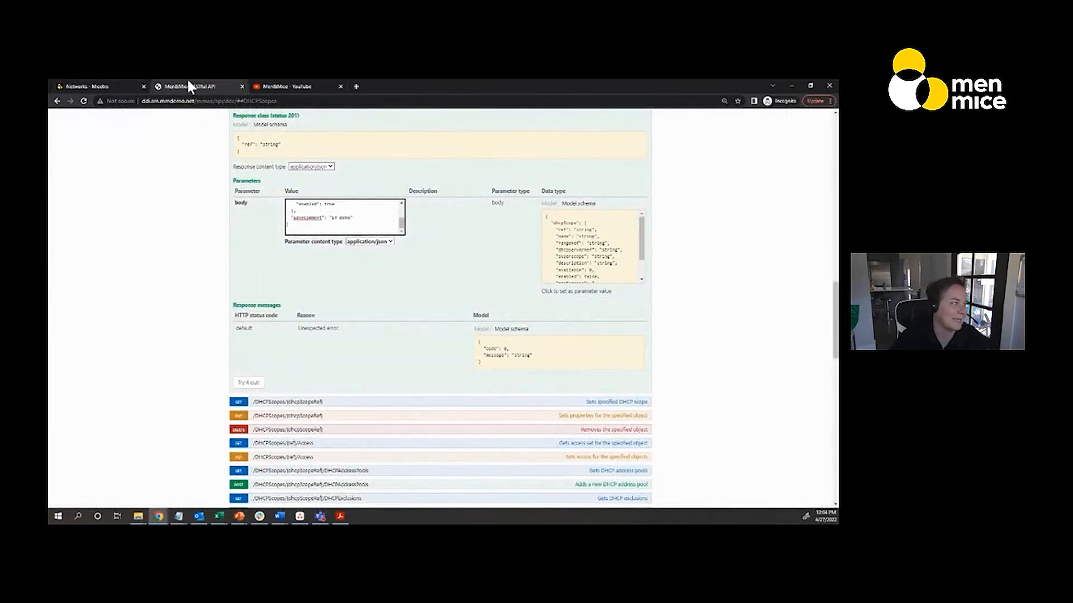
scroll(206, 279, up, 10)
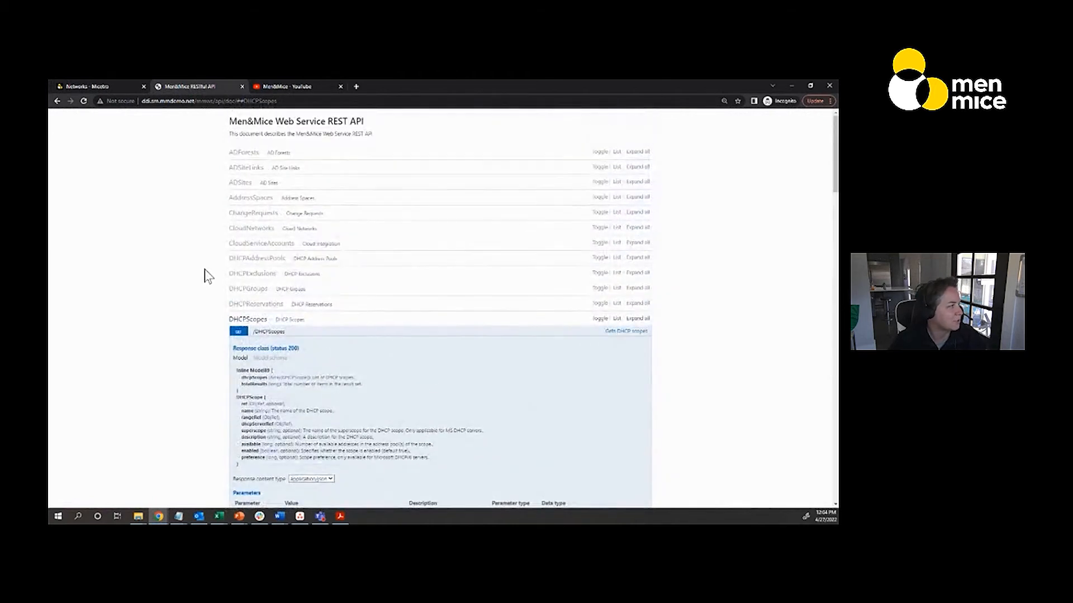
click(196, 104)
drag(196, 104, 235, 105)
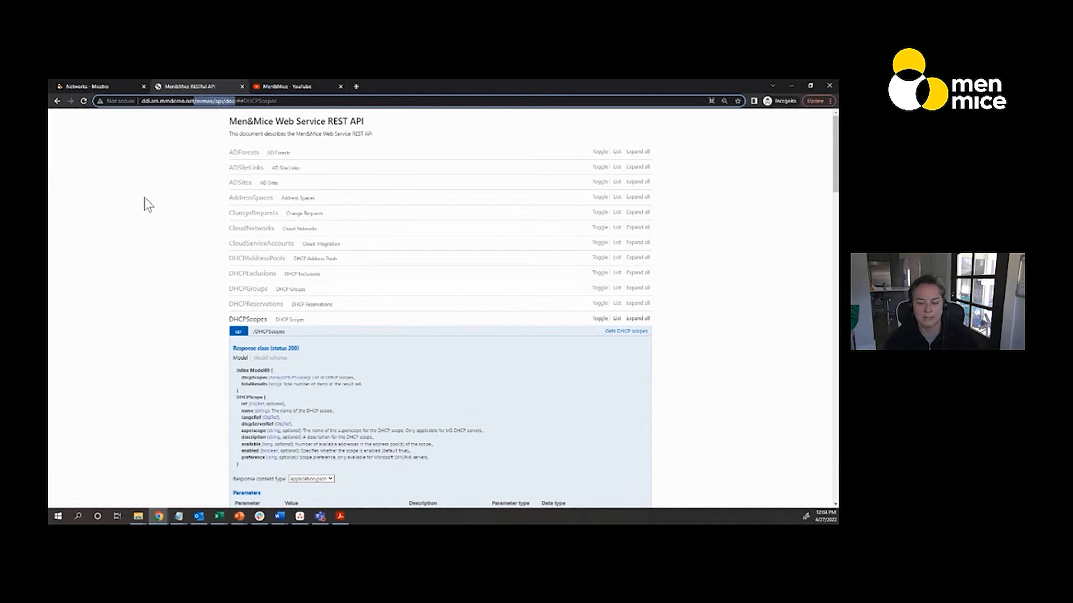
Examine the list of API resource categories, collapsing the DHCPScopes category and expanding it again
scroll(147, 205, down, 15)
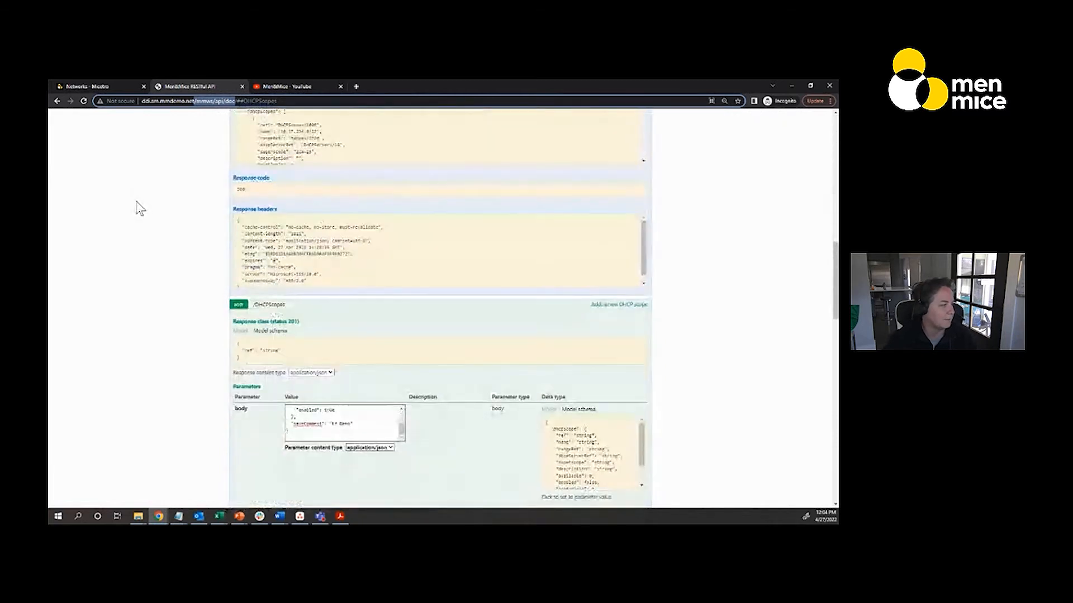
scroll(140, 208, down, 20)
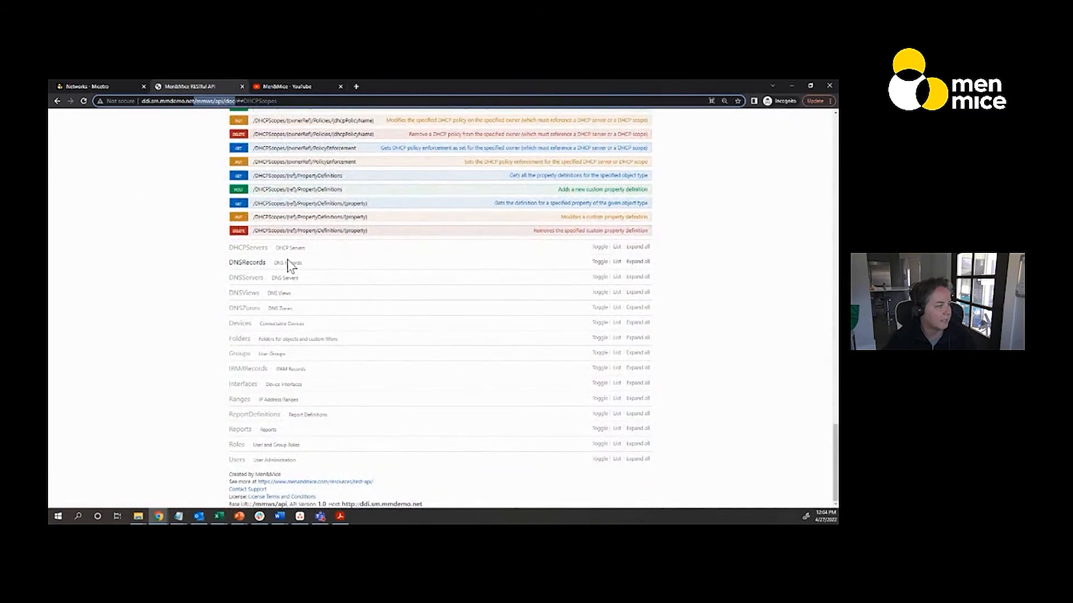
scroll(179, 333, up, 15)
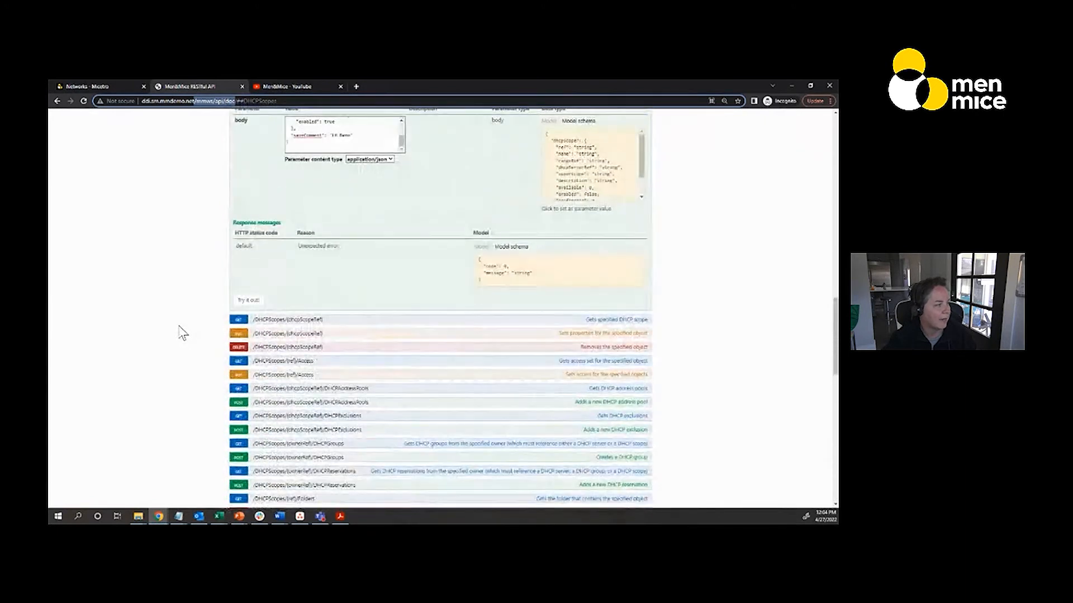
scroll(179, 333, up, 15)
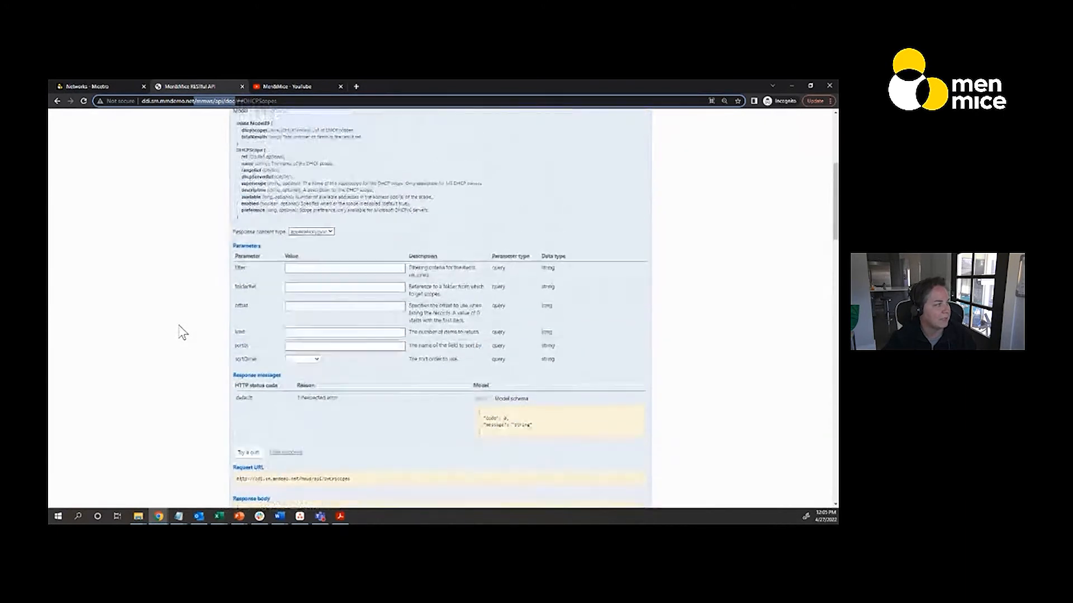
scroll(179, 333, up, 5)
click(237, 283)
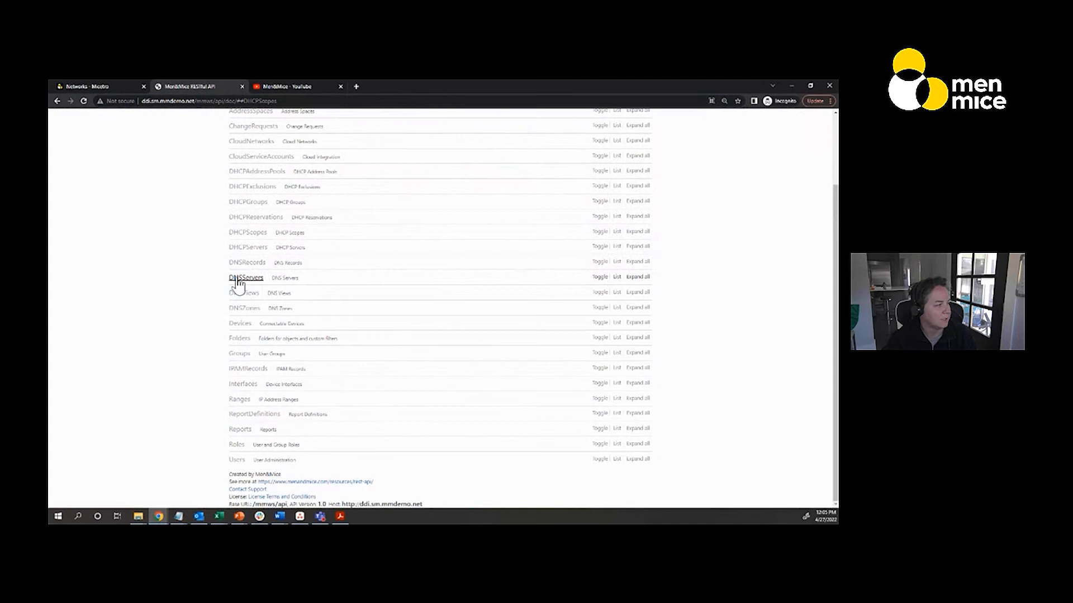
click(258, 233)
Collapse the details of the GET and POST /DHCPScopes operations to show the category's plain operation list
scroll(207, 239, up, 4)
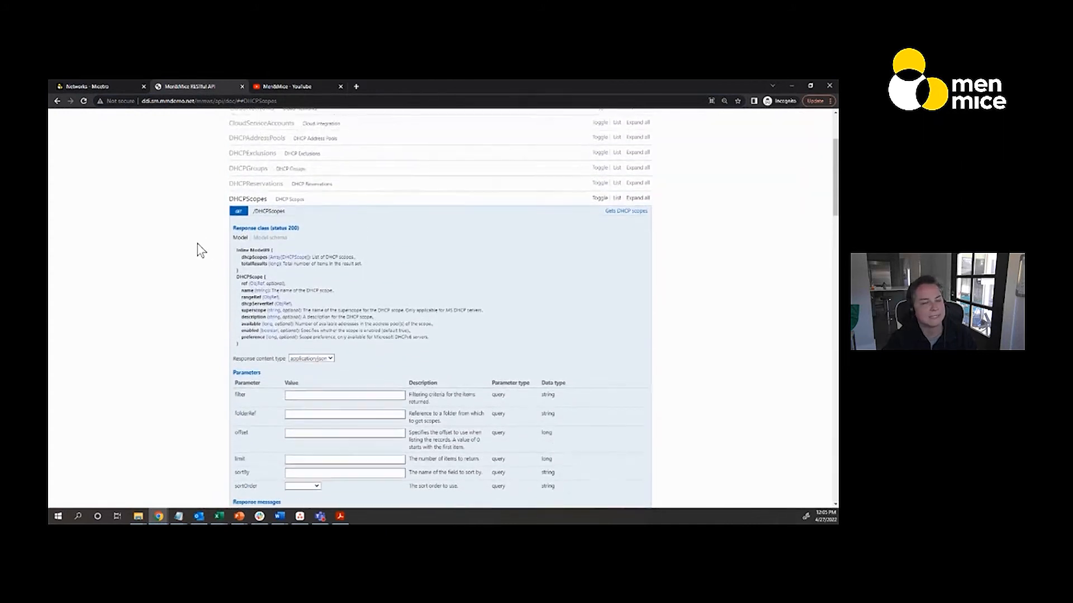
click(264, 331)
scroll(264, 331, down, 5)
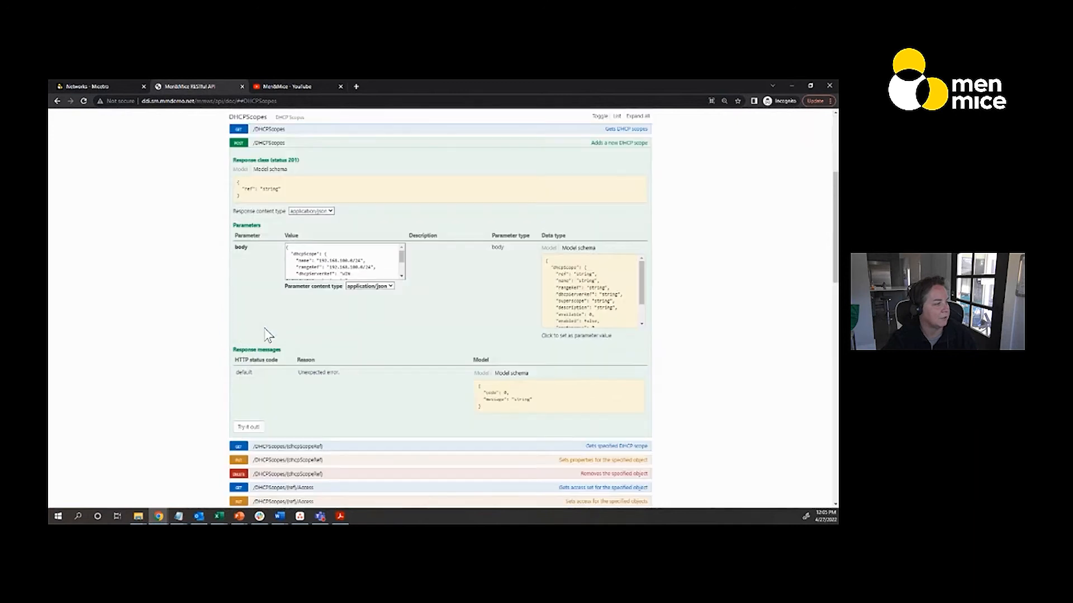
click(278, 143)
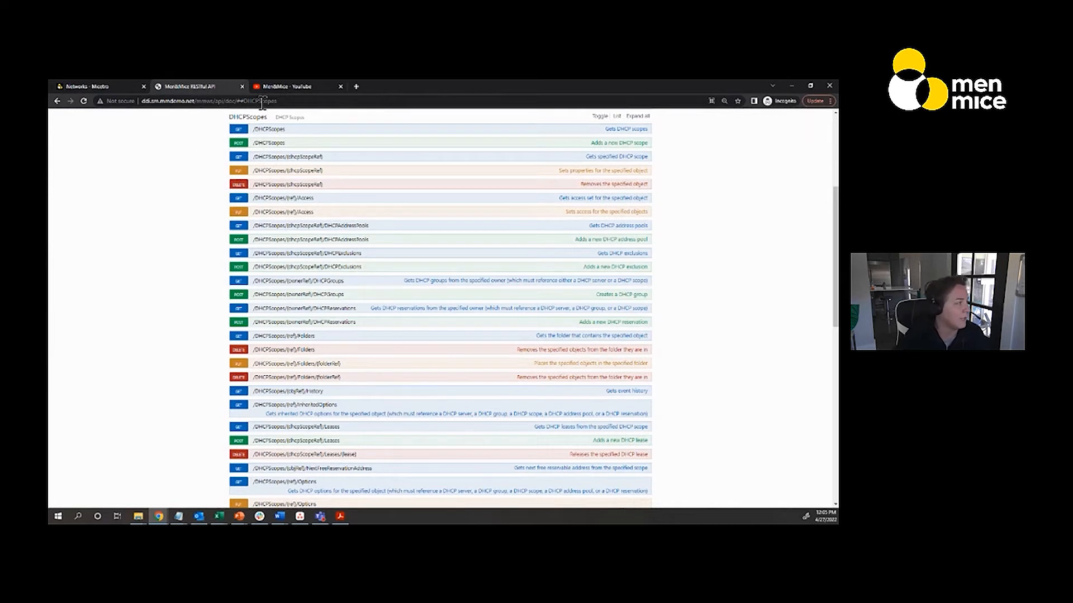
View the Men&Mice YouTube channel's videos and return to the REST API documentation
click(287, 86)
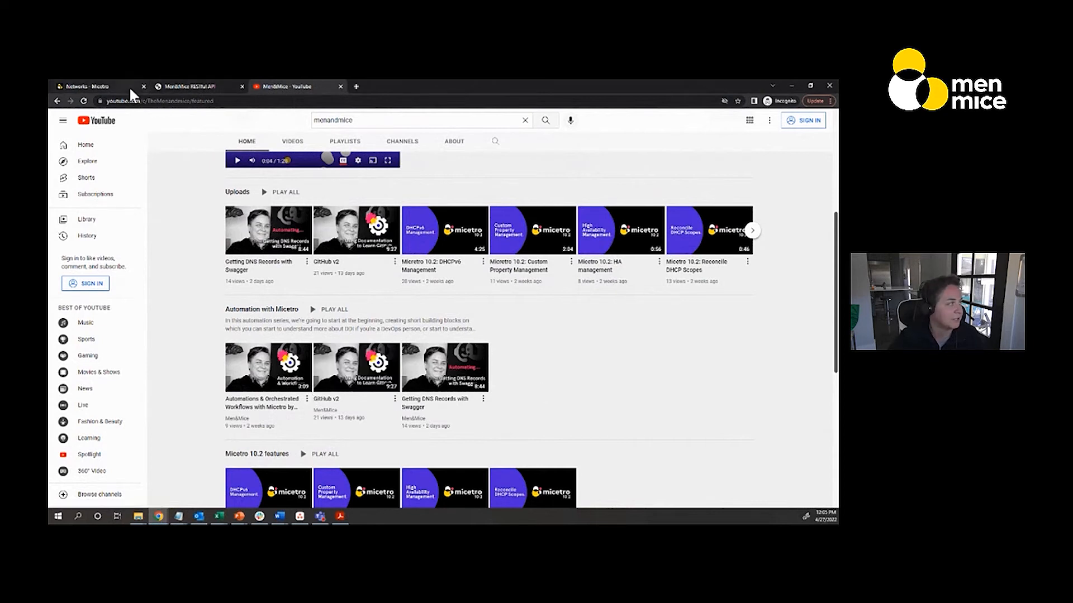
click(188, 87)
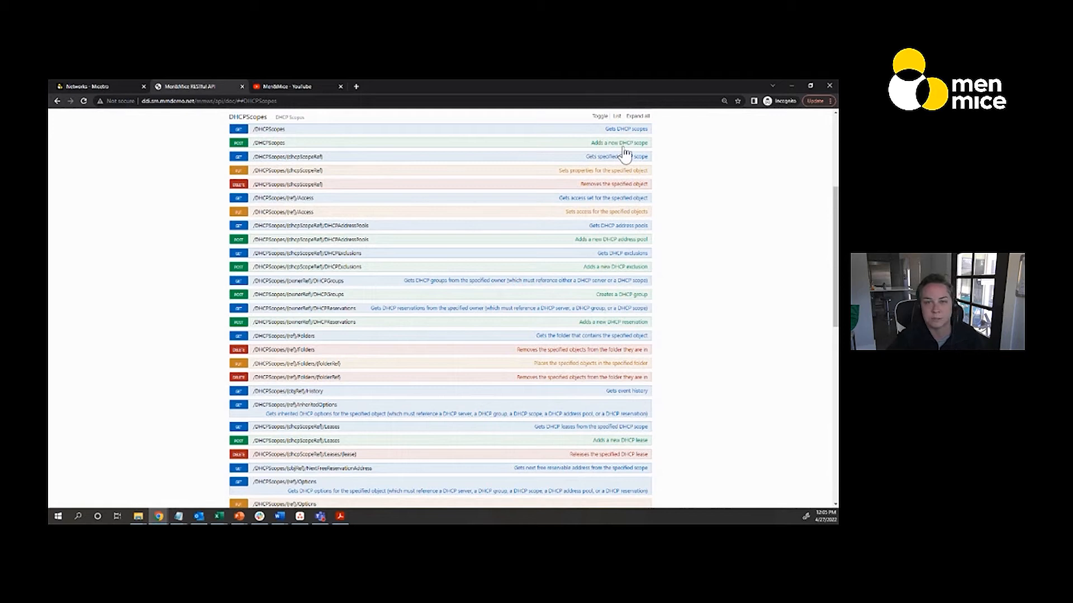
Expand the POST /DHCPScopes operation and highlight its response class status and the ref value in the response schema
click(274, 145)
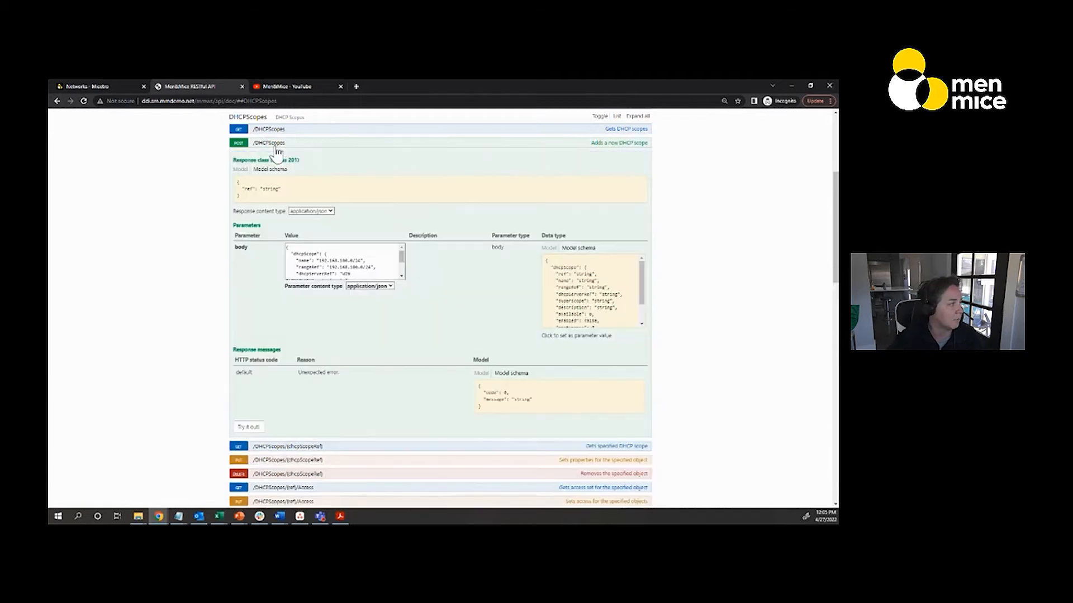
scroll(170, 271, down, 1)
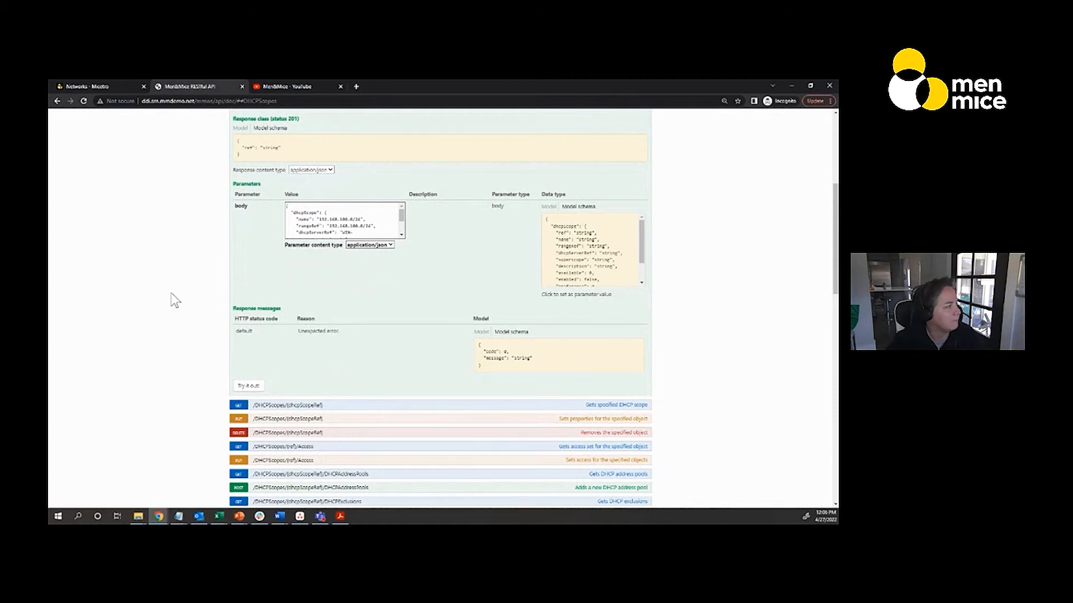
scroll(173, 307, up, 1)
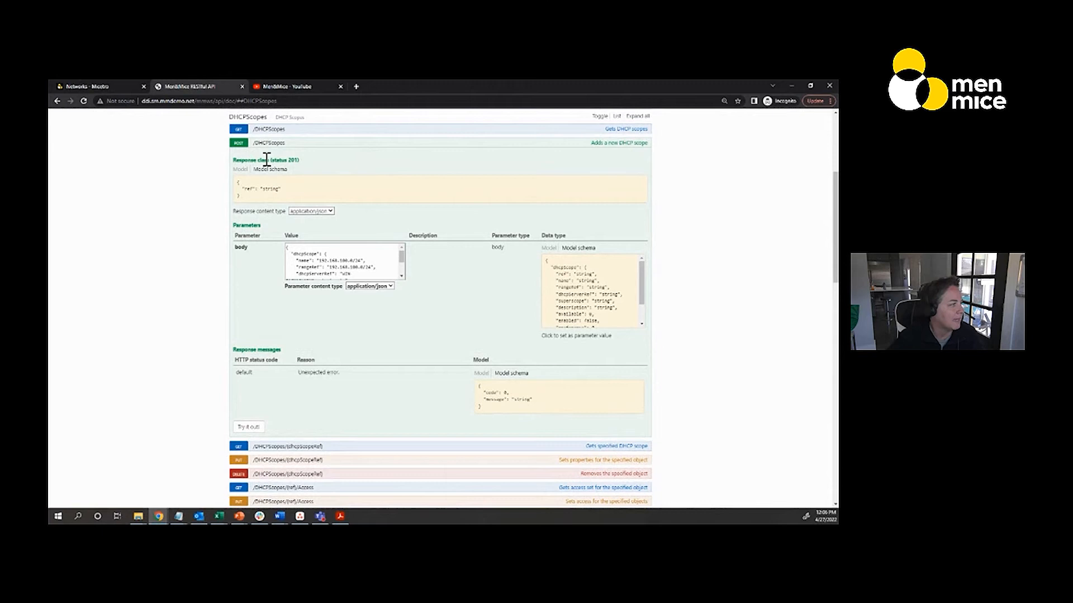
drag(274, 159, 299, 160)
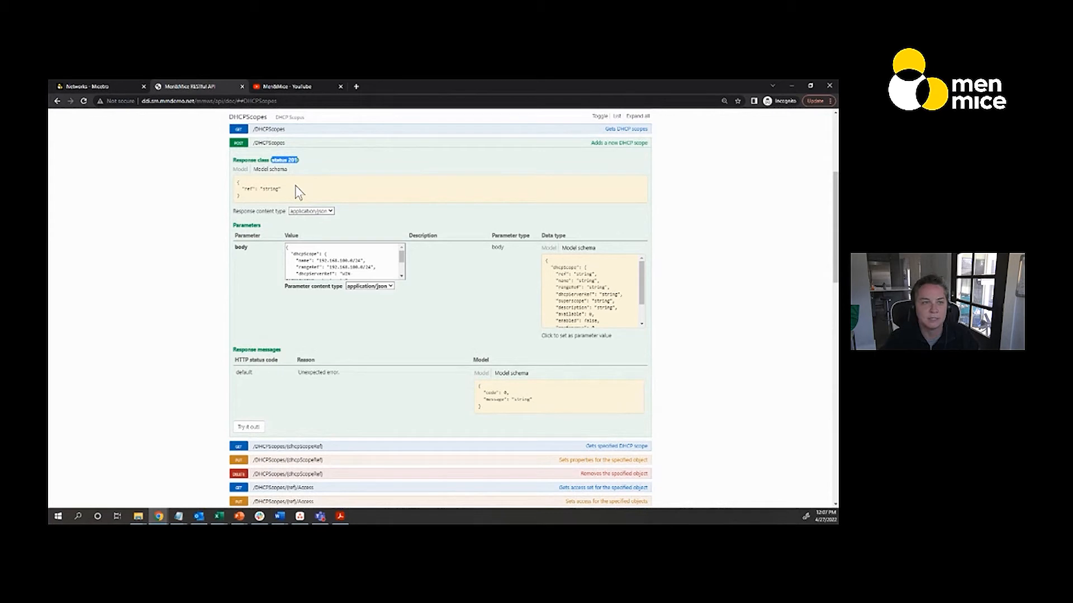
double_click(273, 189)
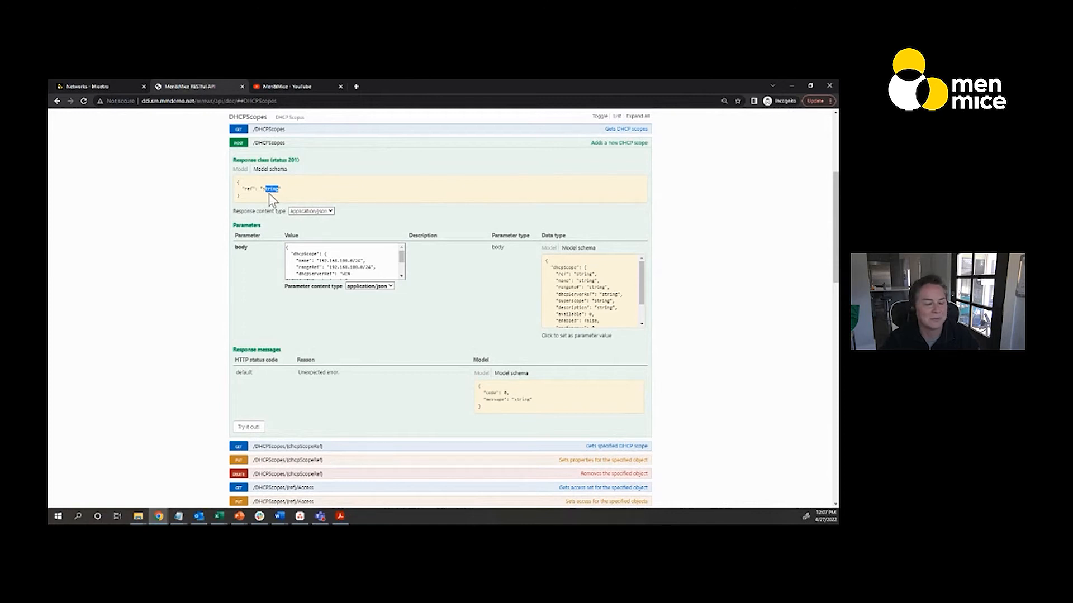
Check the response content type options of POST /DHCPScopes, keeping application/json
click(330, 210)
click(331, 218)
click(330, 212)
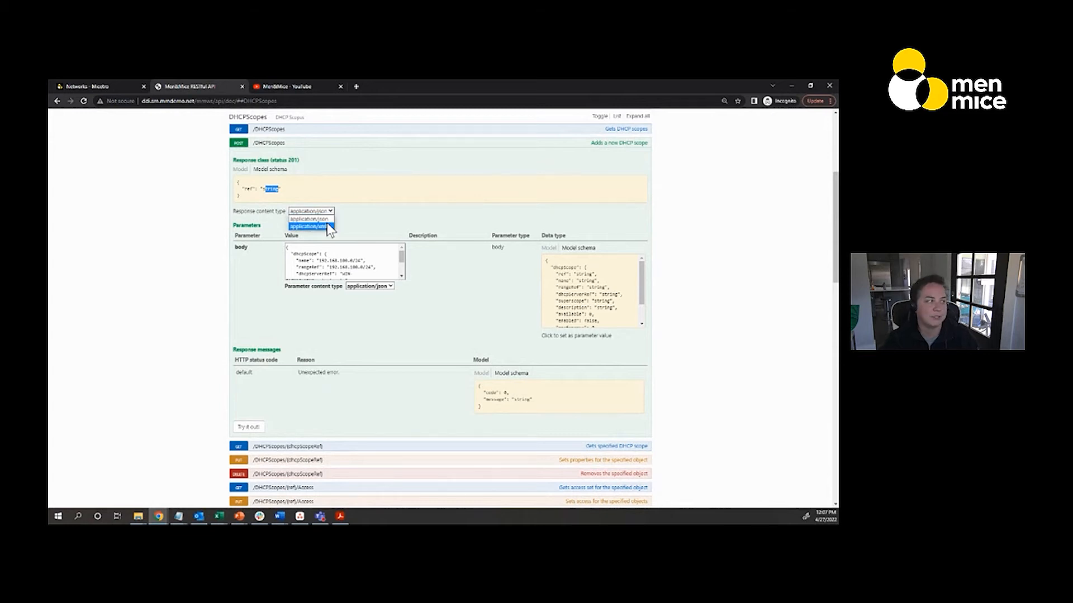
click(396, 220)
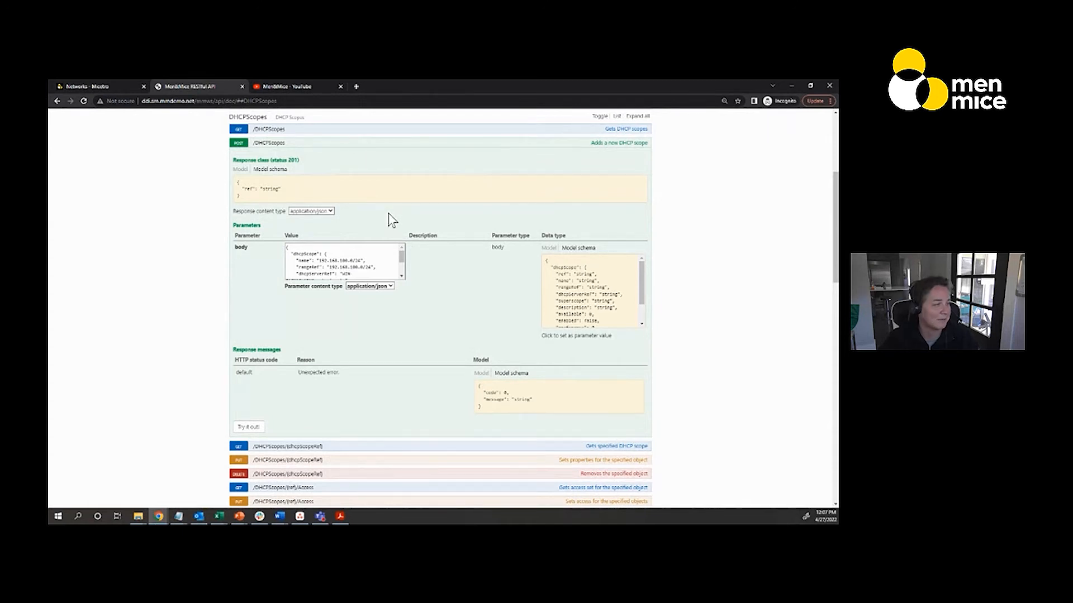
Clear the existing POST /DHCPScopes request body and fill it with the dhcpScope template from the model schema
scroll(148, 257, down, 1)
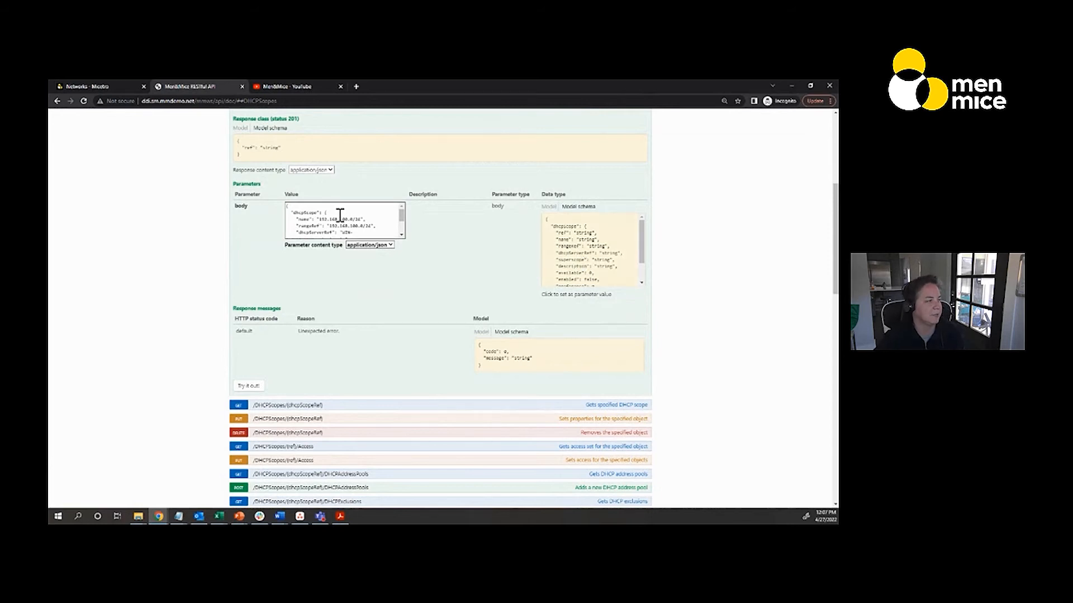
drag(286, 206, 396, 261)
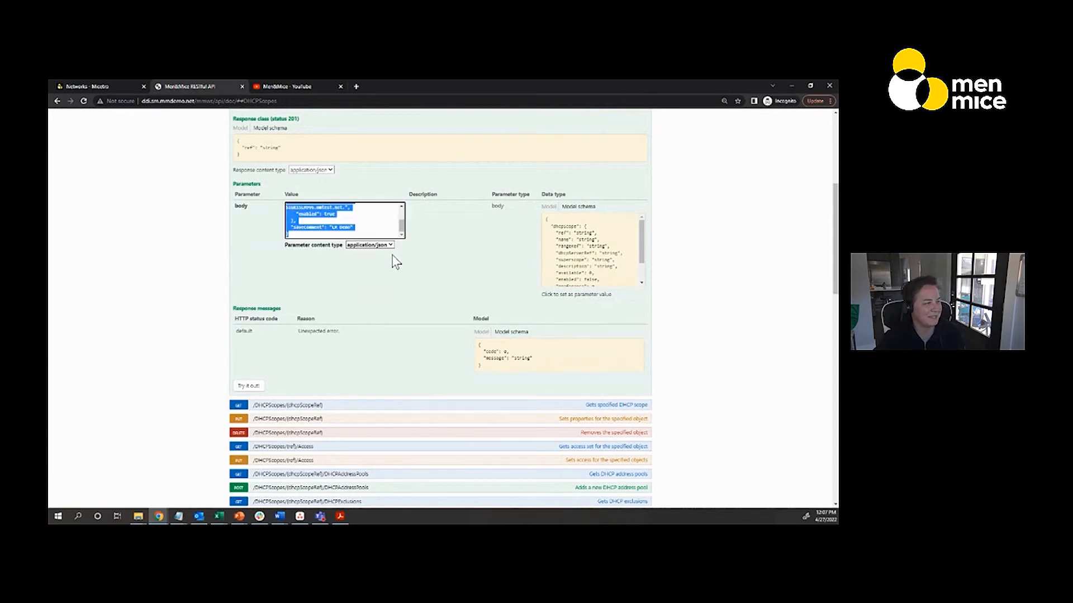
key(BackSpace)
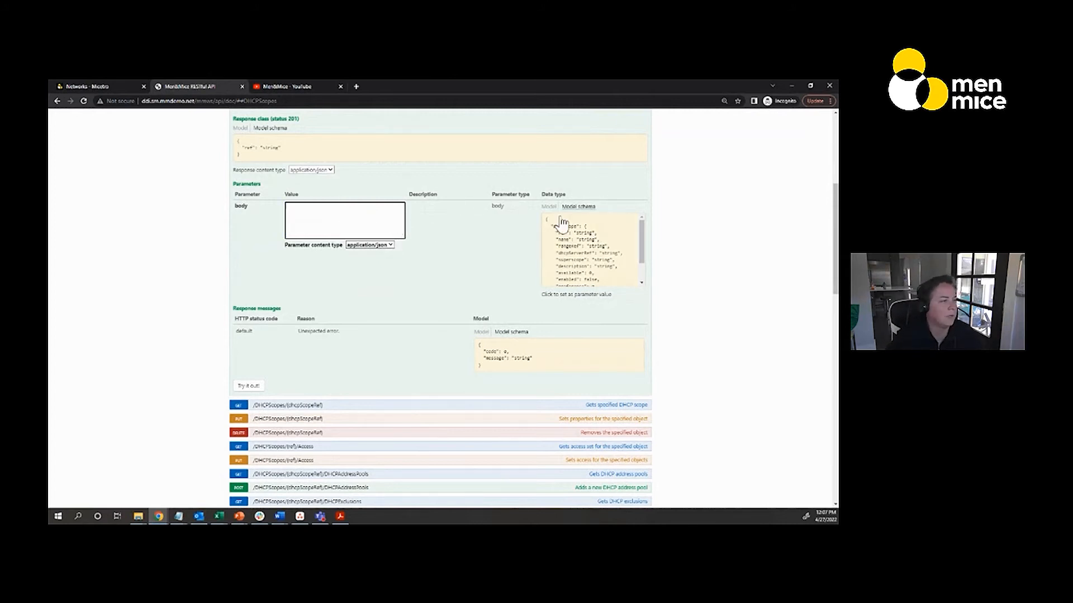
click(581, 270)
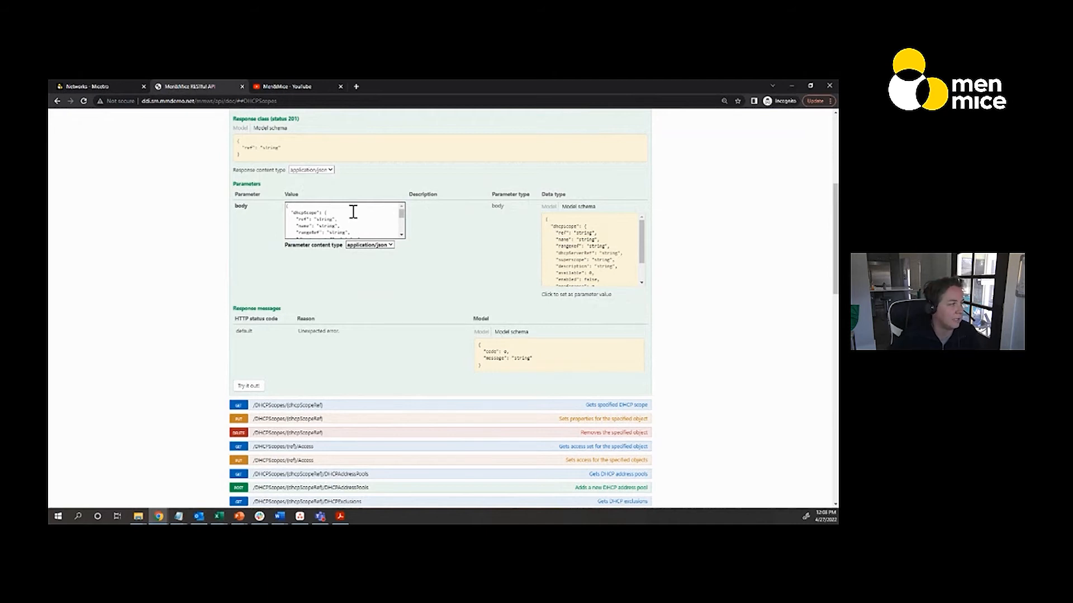
Point out the ref value in the request body and show the Model descriptions of the body's fields
drag(314, 219, 334, 220)
click(334, 221)
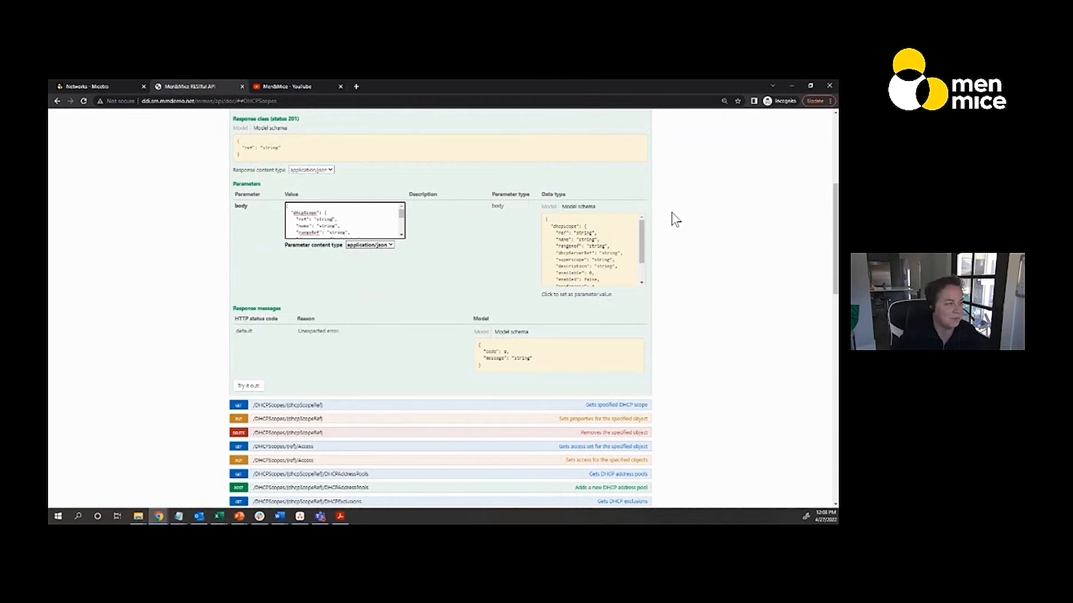
click(548, 206)
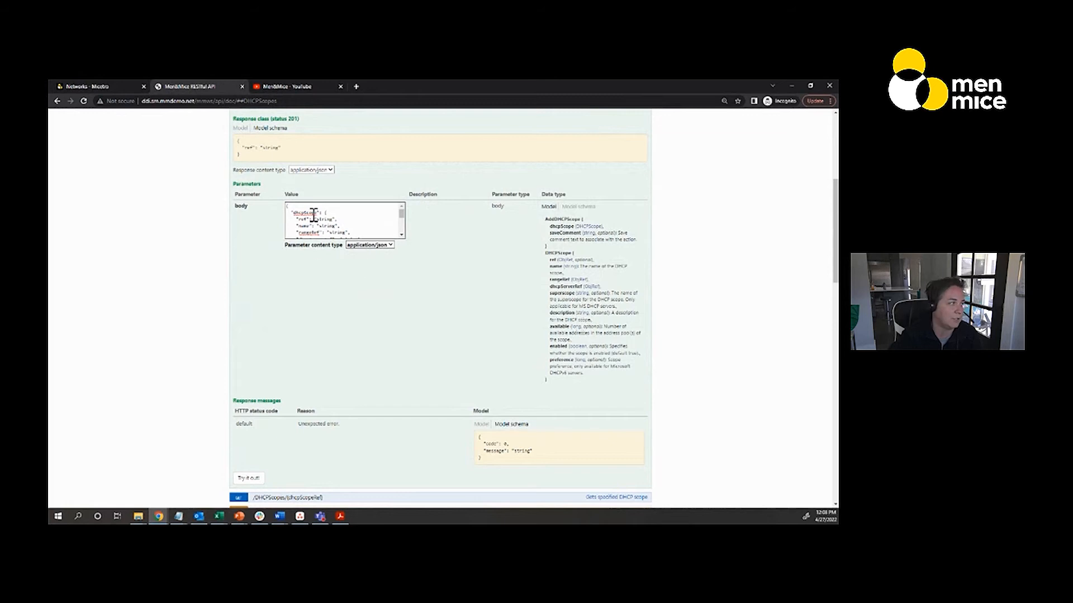
Expand the GET /DHCPScopes operation, run it with empty parameters, and bring its response body into view
scroll(413, 320, up, 2)
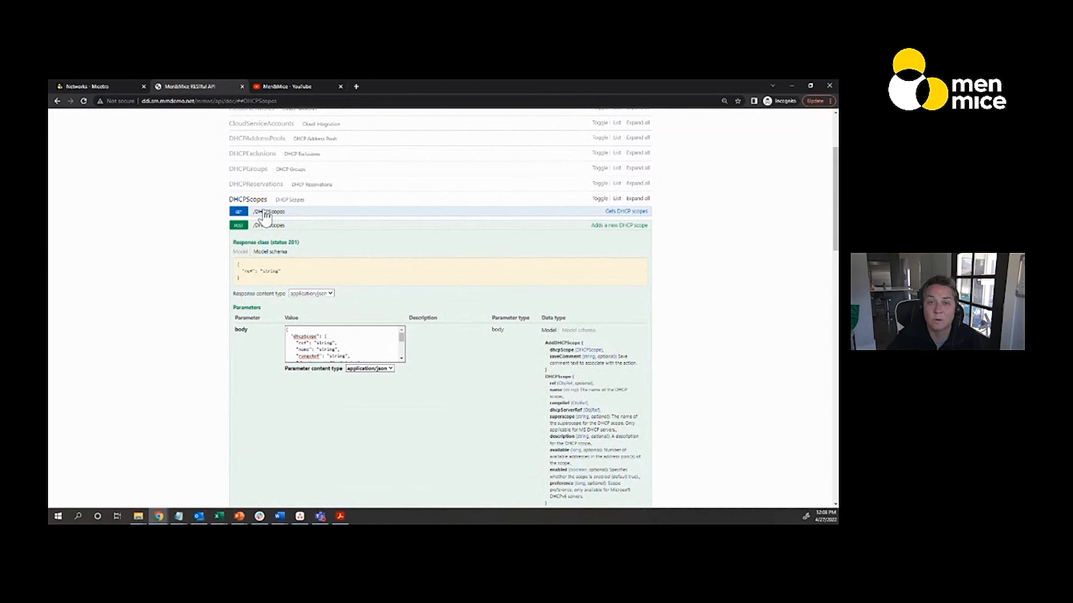
click(258, 214)
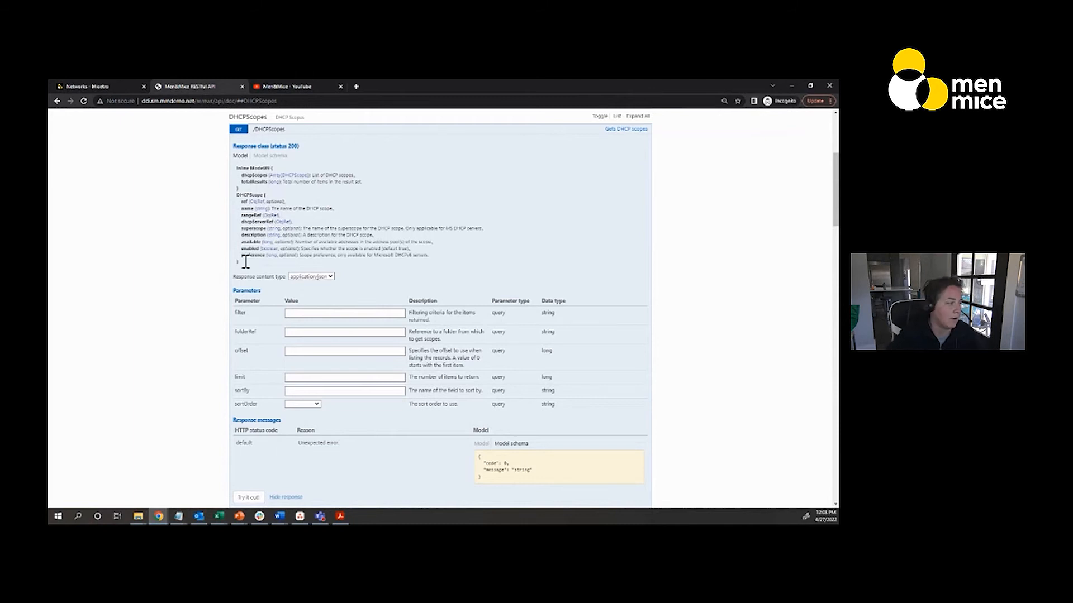
scroll(218, 309, down, 1)
scroll(218, 309, up, 1)
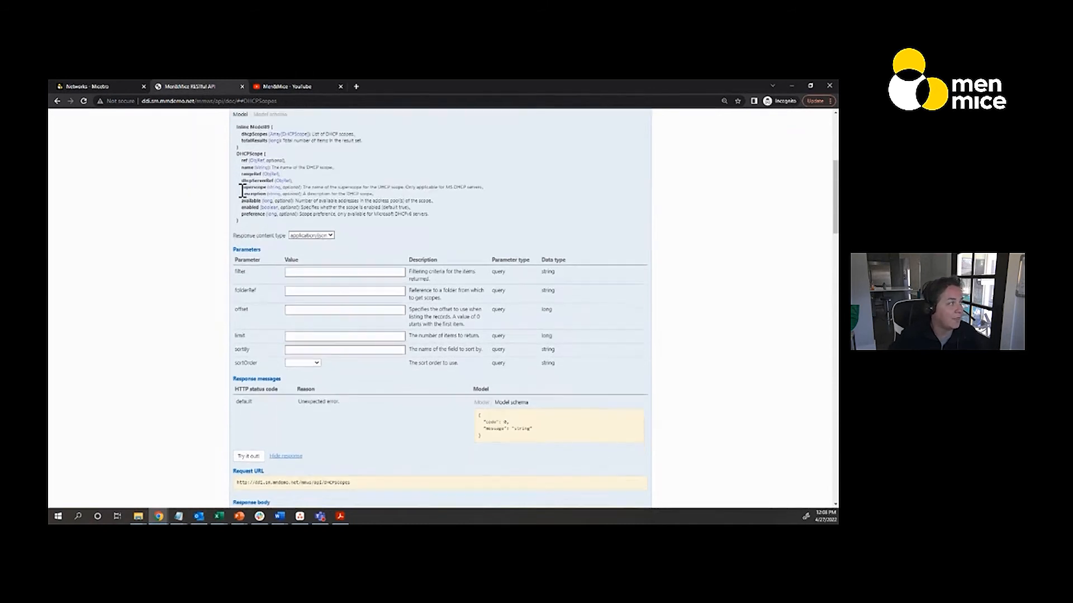
scroll(185, 299, down, 2)
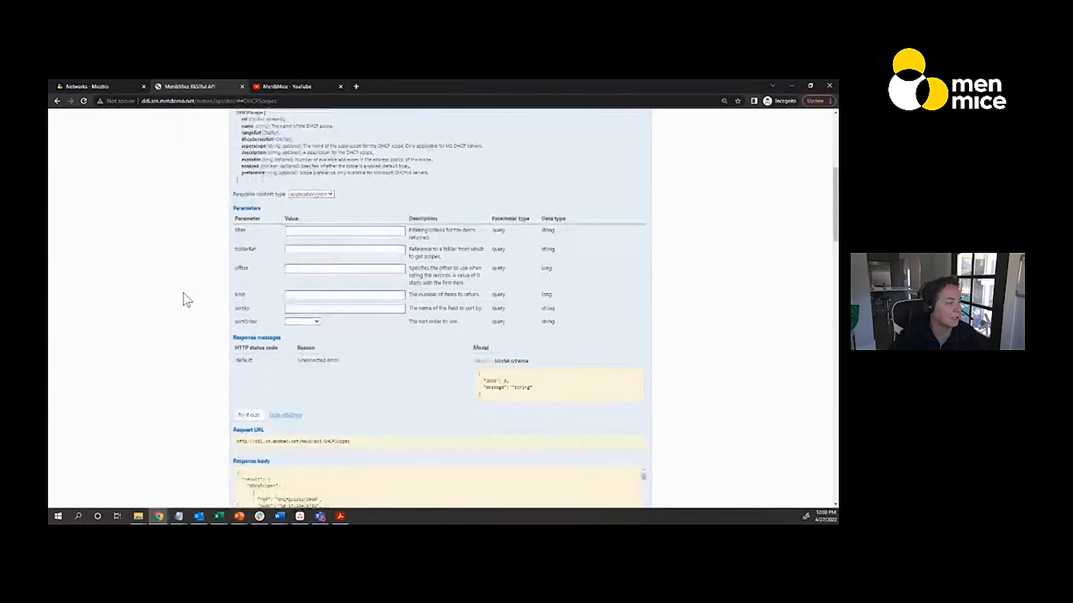
click(248, 415)
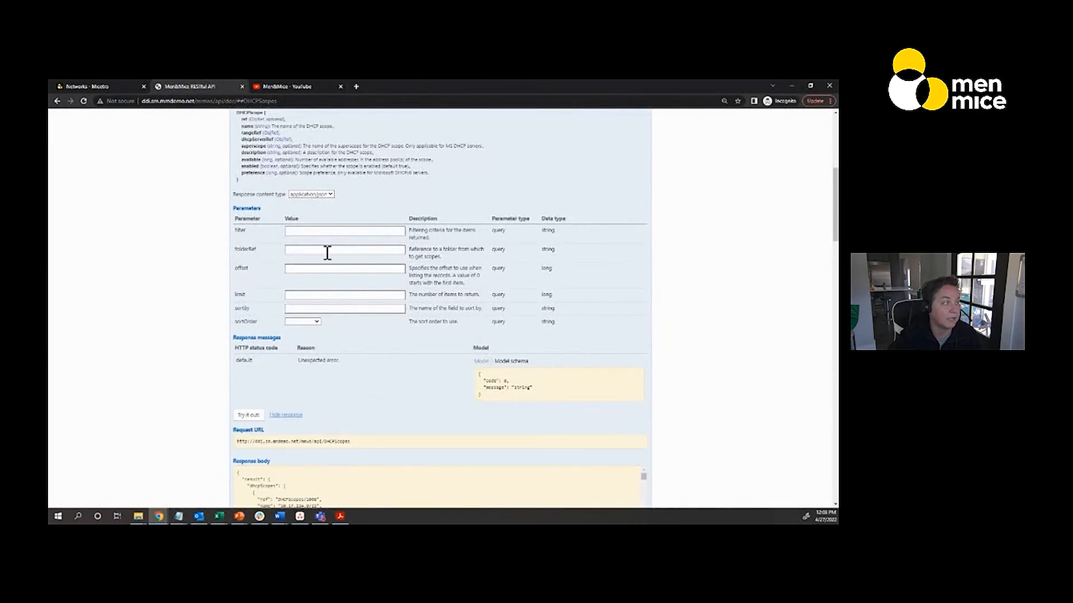
scroll(215, 281, down, 1)
scroll(215, 280, down, 2)
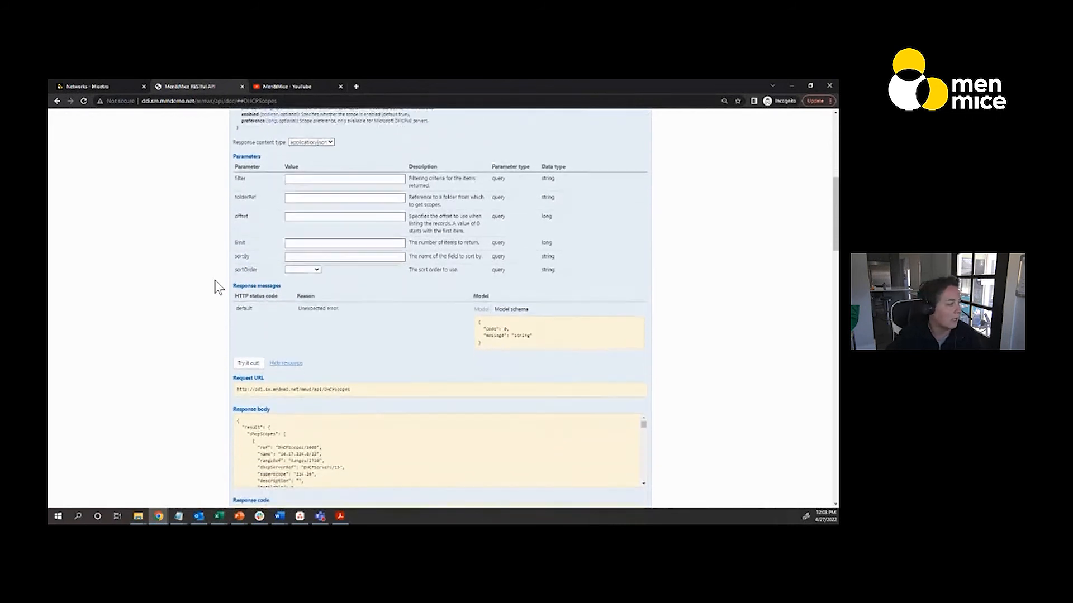
Highlight the first scope's ref number in the GET /DHCPScopes response body and return to the POST /DHCPScopes request body
scroll(207, 359, down, 2)
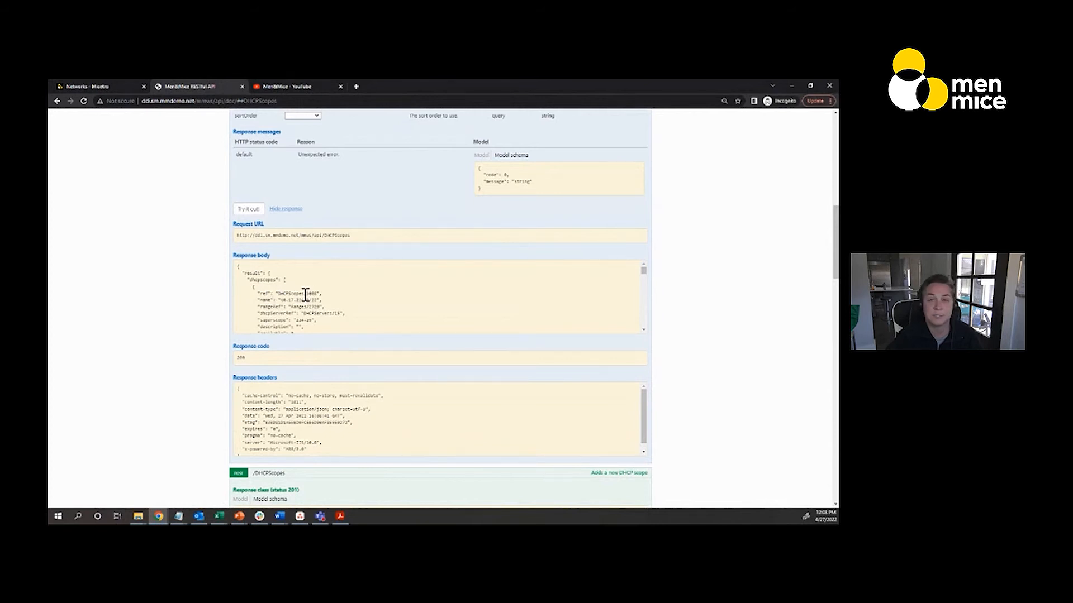
drag(304, 293, 317, 293)
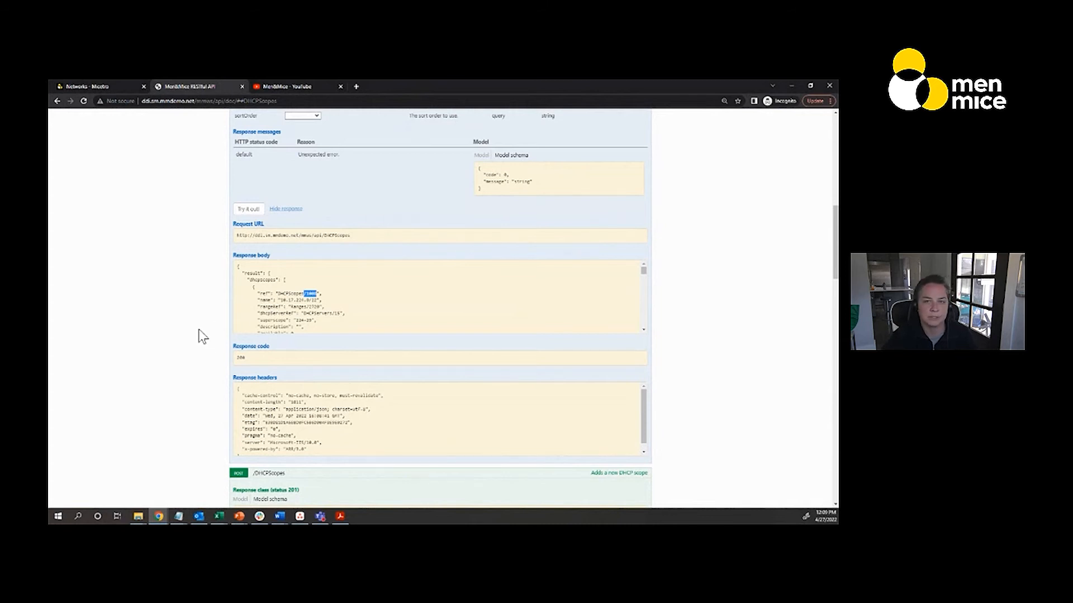
scroll(202, 336, down, 5)
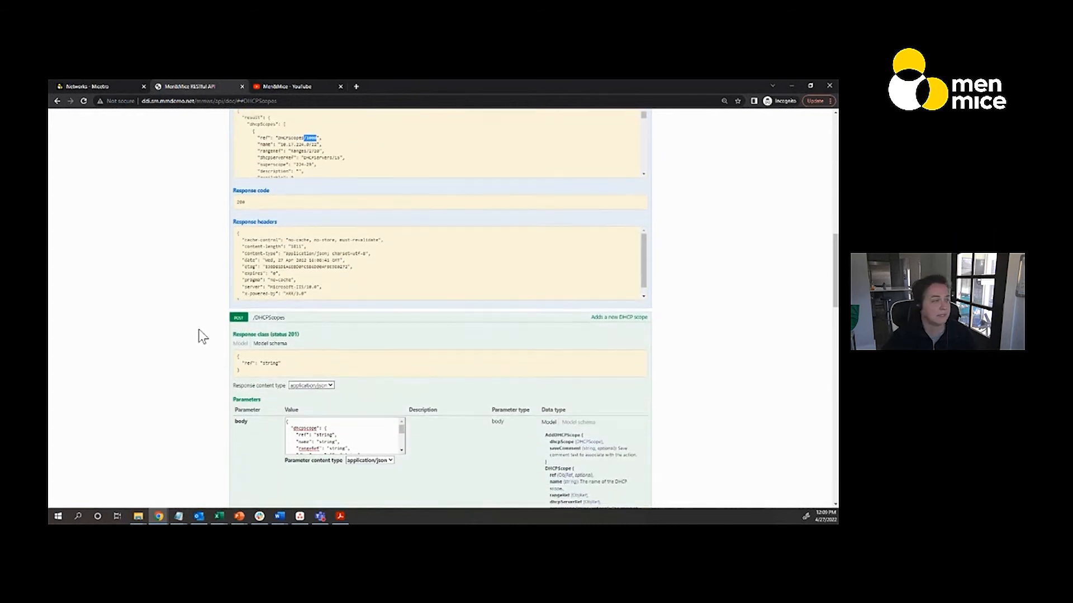
scroll(202, 336, down, 2)
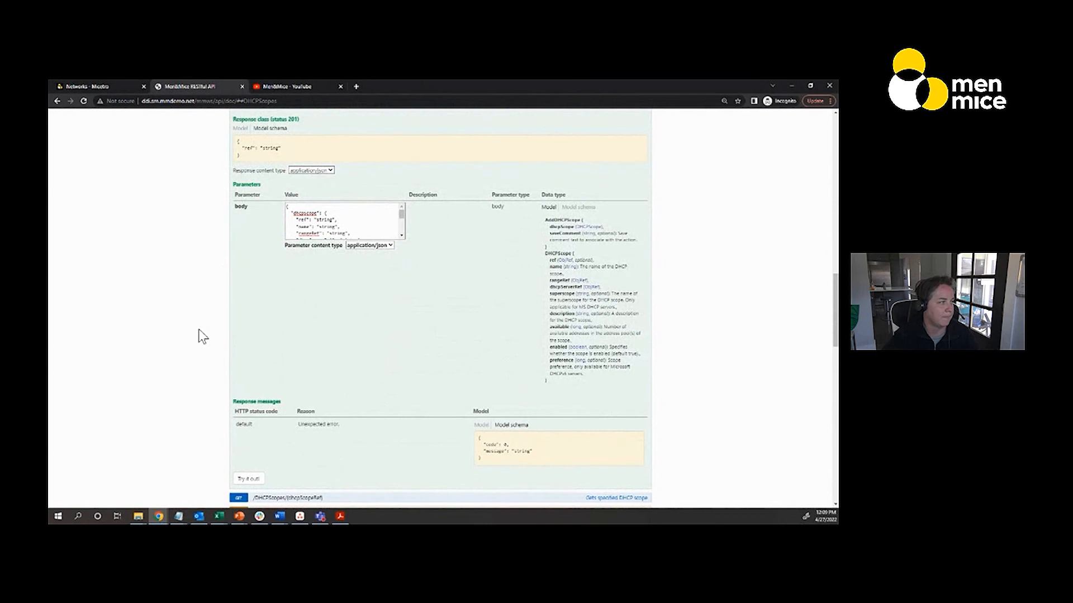
scroll(199, 330, up, 2)
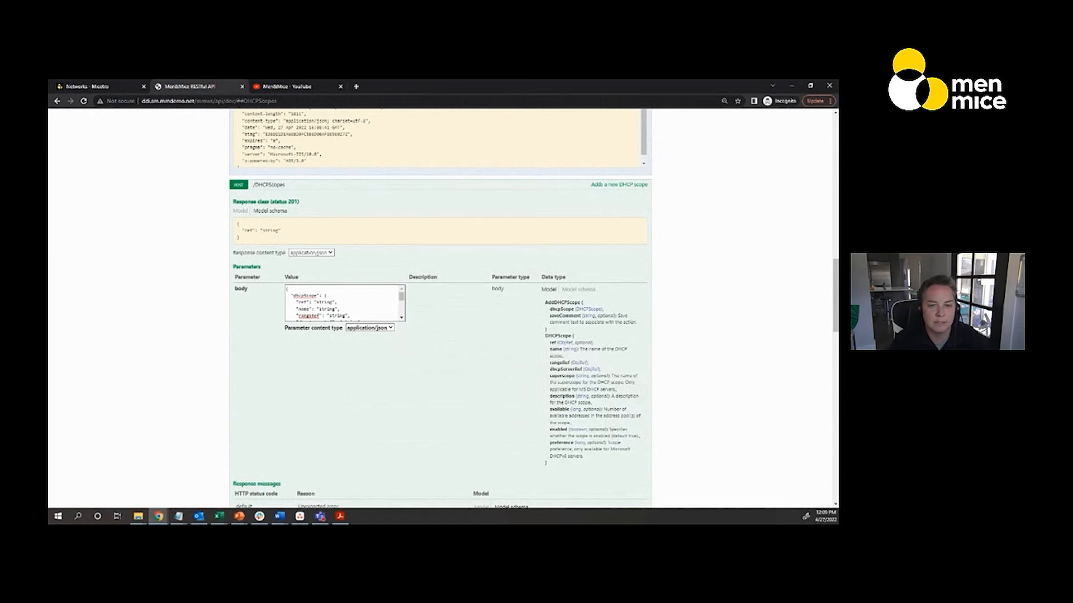
Replace the POST /DHCPScopes body with the prepared JSON for scope "Branch 1 Closet" on 192.168.100.0/24, and show the model schema for comparison
key(alt+Tab)
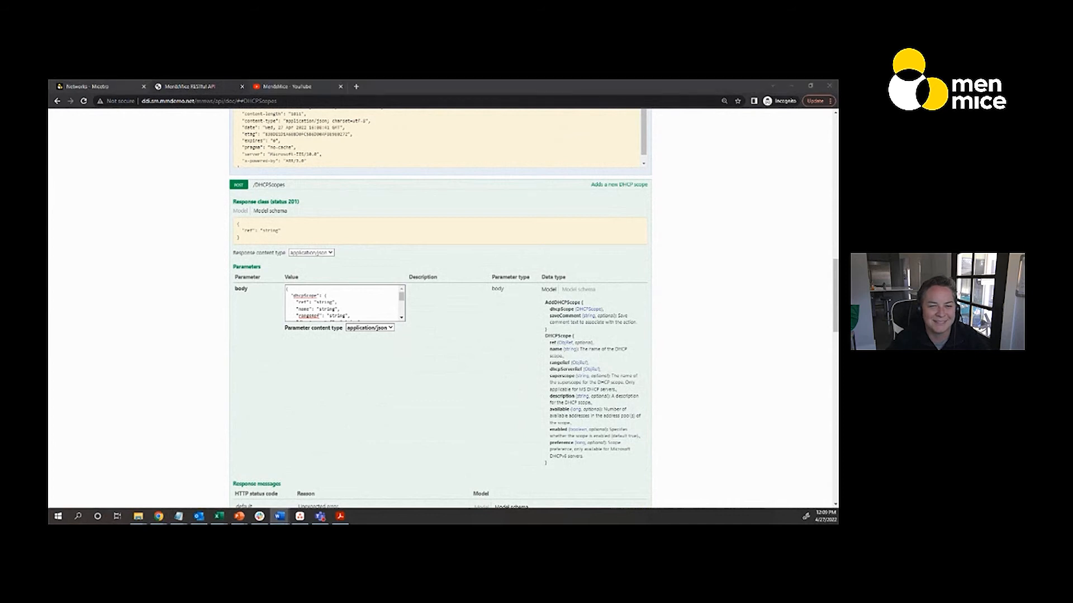
click(289, 290)
key(ctrl+a)
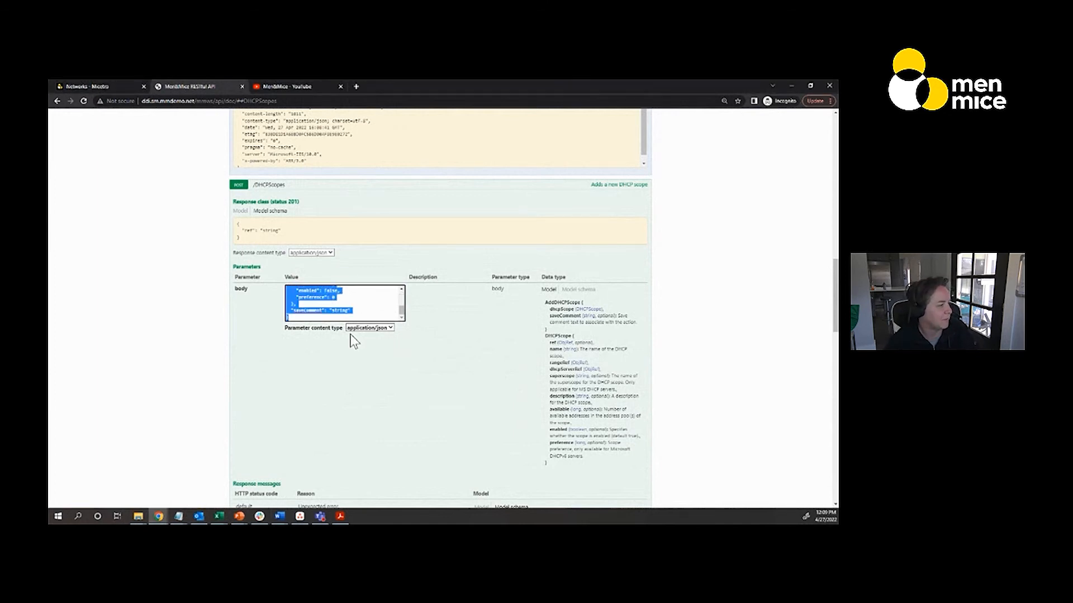
key(ctrl+v)
scroll(338, 304, up, 5)
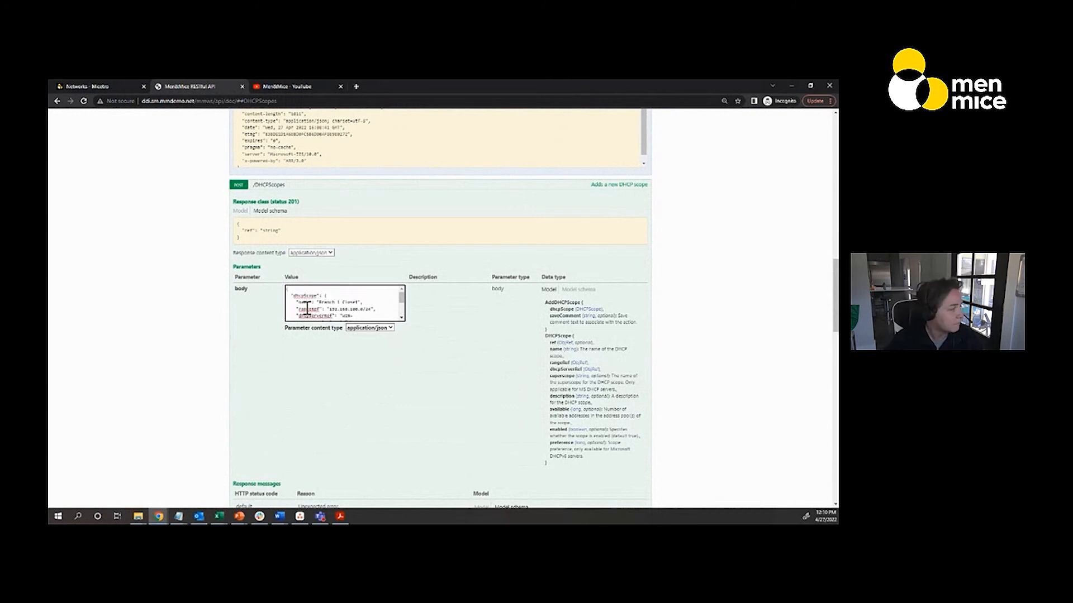
click(575, 290)
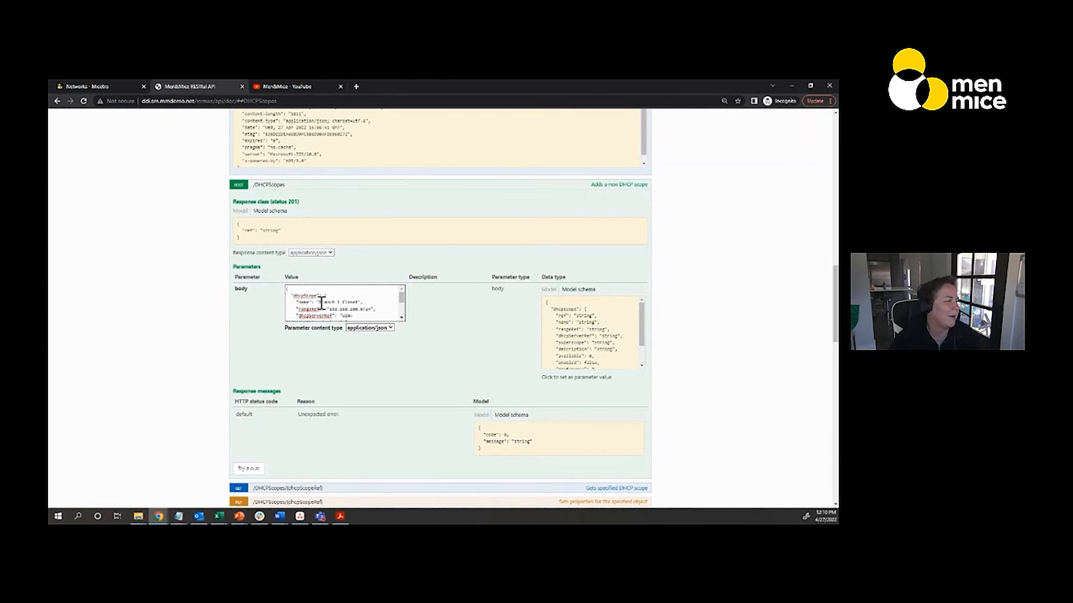
Highlight the rangeRef address in the request body and filter the IP ranges in Micetro by 192.168.100
drag(329, 309, 364, 312)
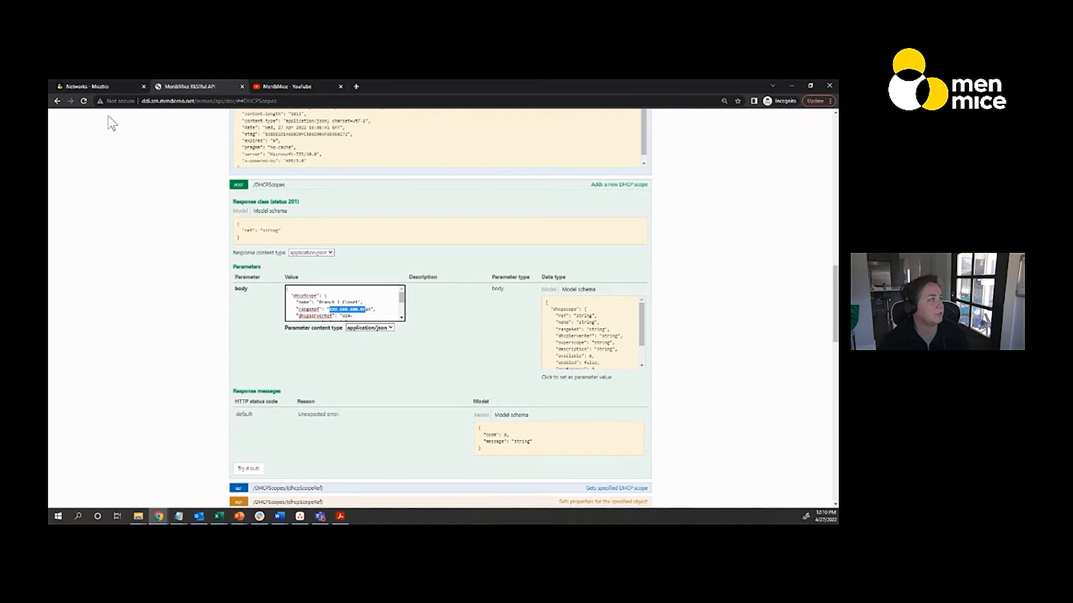
click(110, 86)
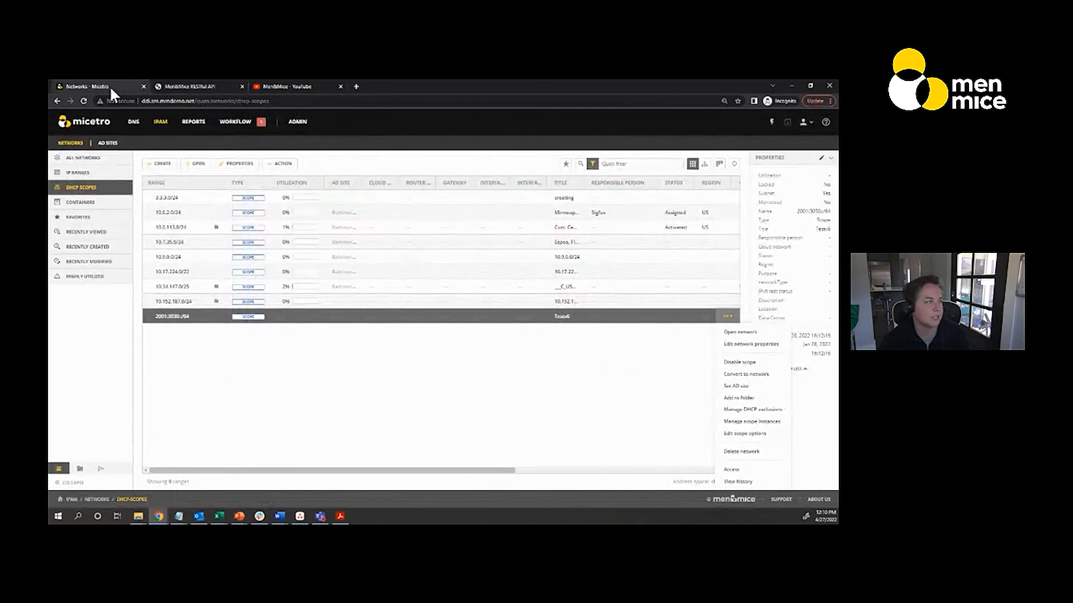
click(92, 173)
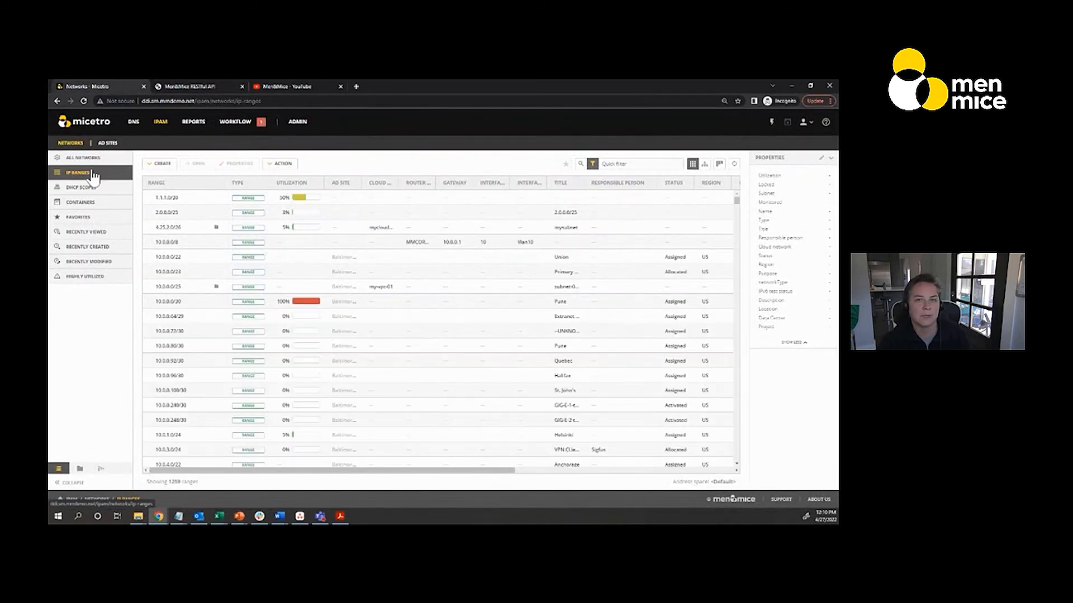
click(612, 163)
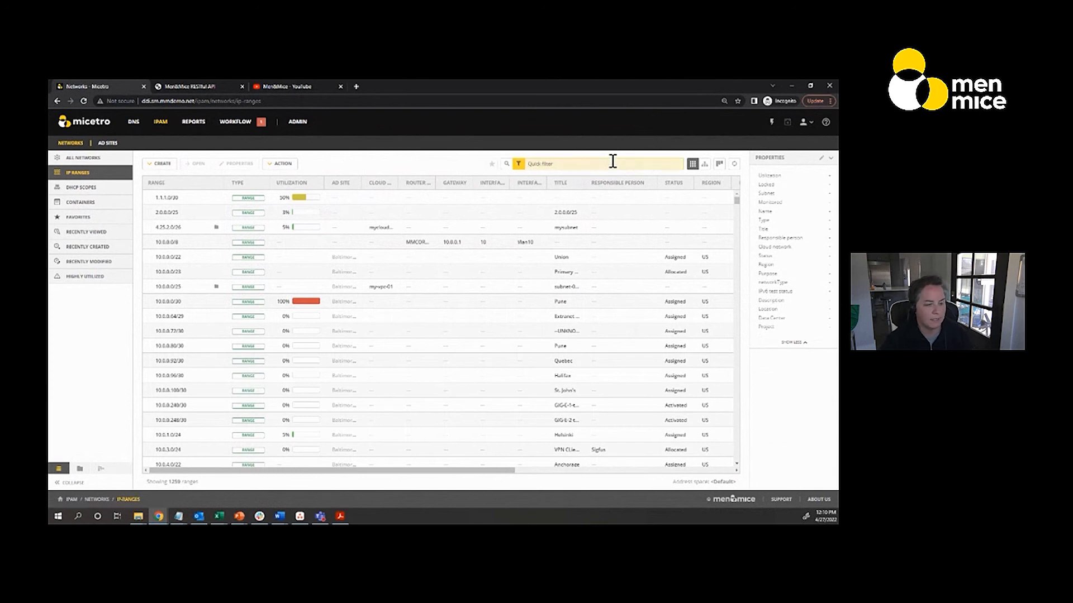
text(192.168.100)
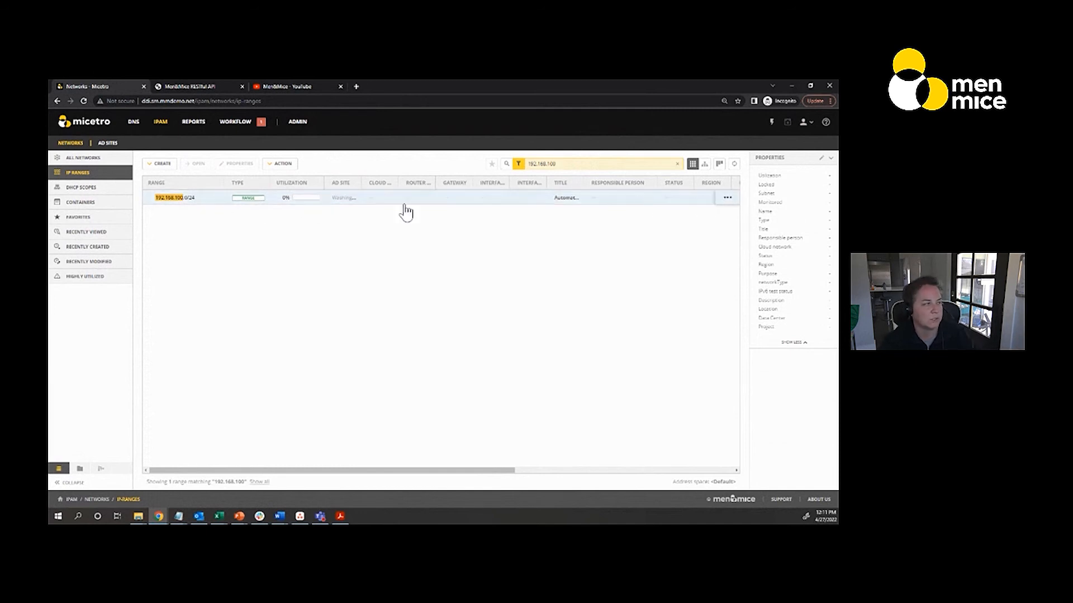
Open the 192.168.100.0/24 range and look through the state of its IP addresses
click(203, 203)
double_click(202, 203)
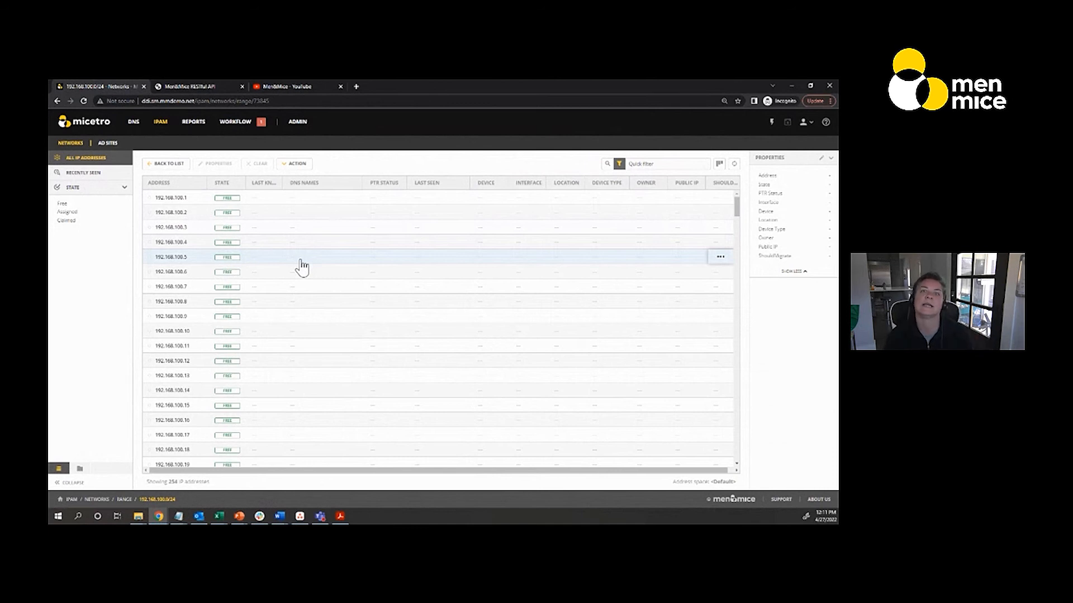
scroll(313, 327, down, 5)
scroll(318, 325, down, 10)
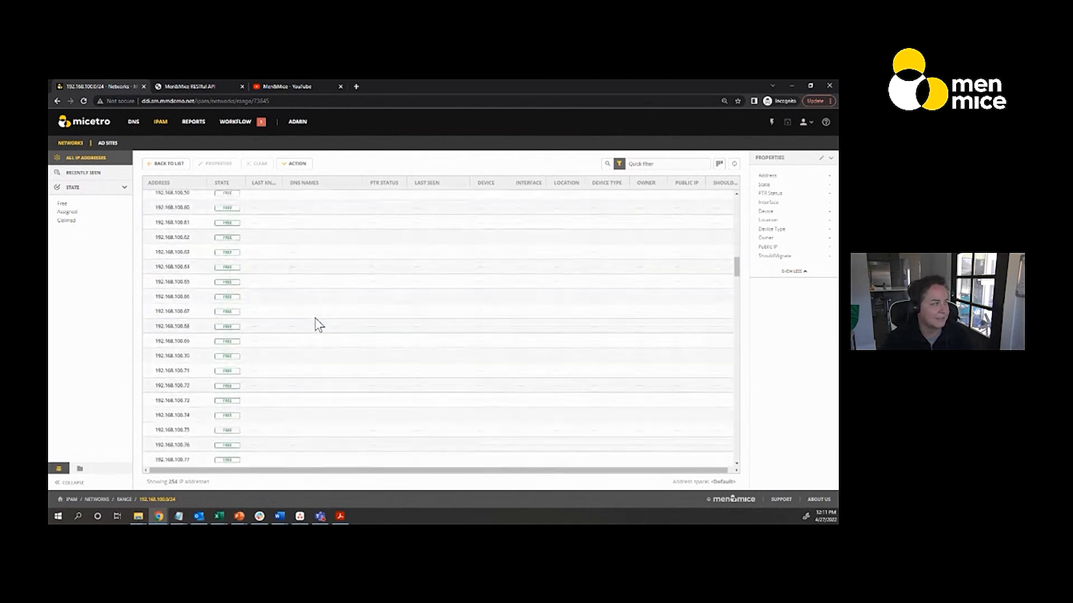
scroll(319, 325, up, 15)
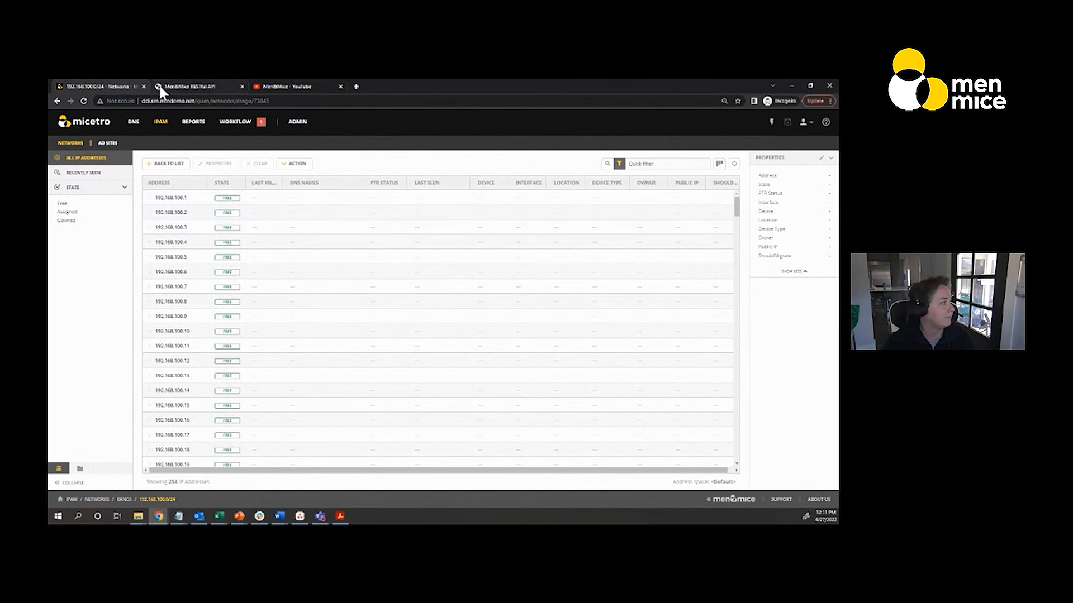
Return to the REST API page and bring the dhcpServerRef and enabled fields of the POST request body into view
click(173, 87)
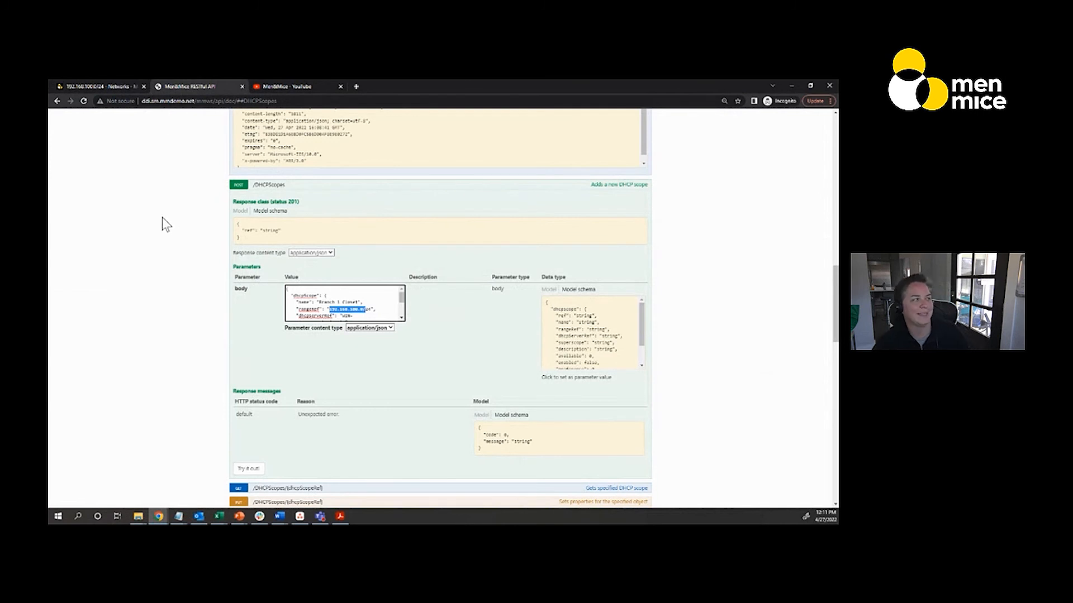
scroll(179, 288, down, 1)
scroll(331, 268, down, 2)
scroll(327, 264, up, 2)
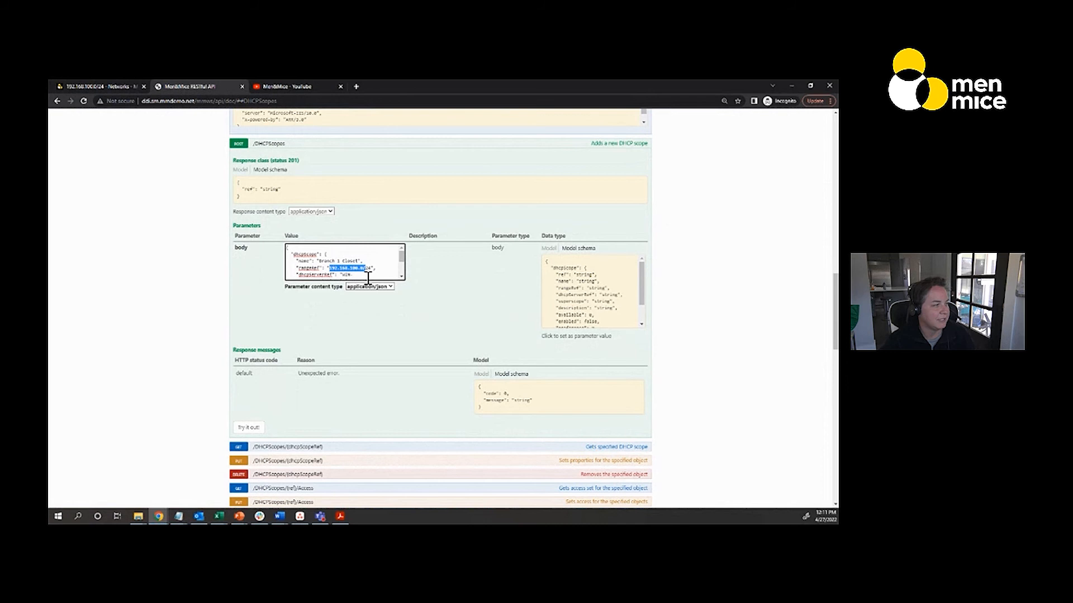
scroll(398, 277, down, 1)
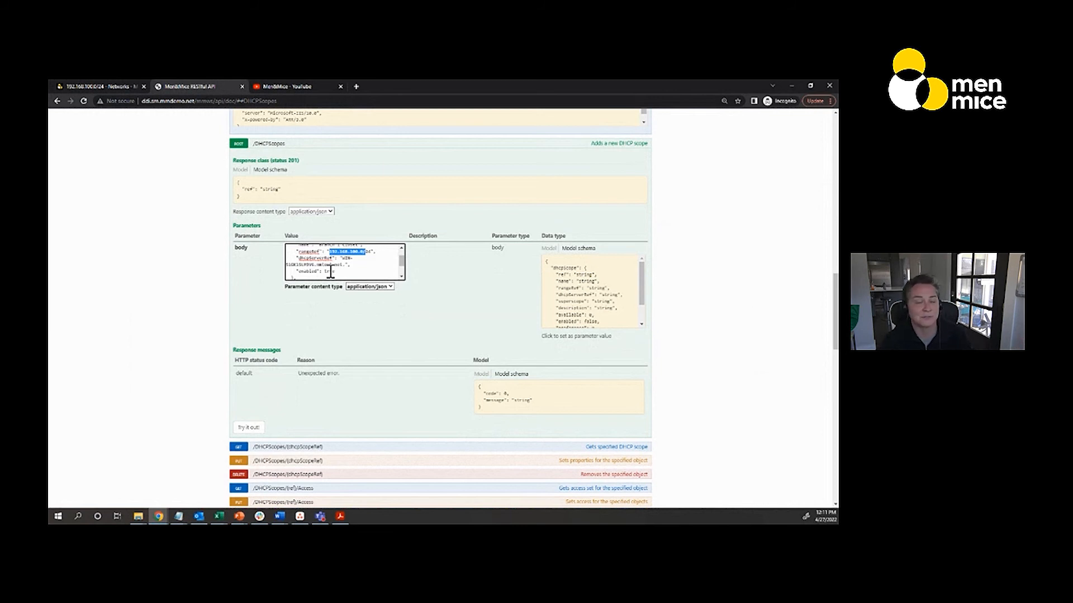
click(117, 85)
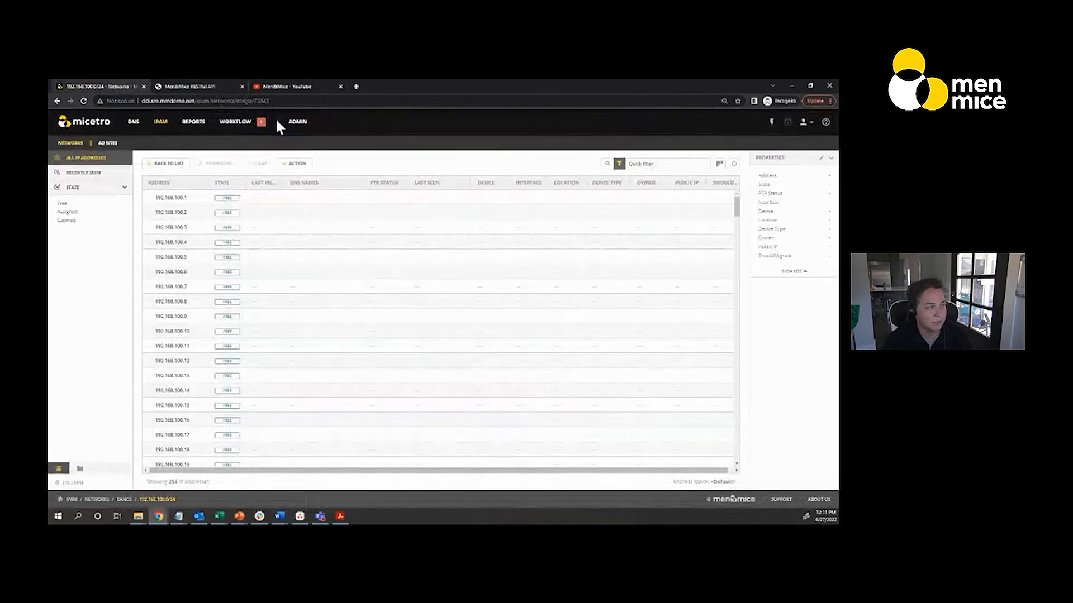
click(304, 124)
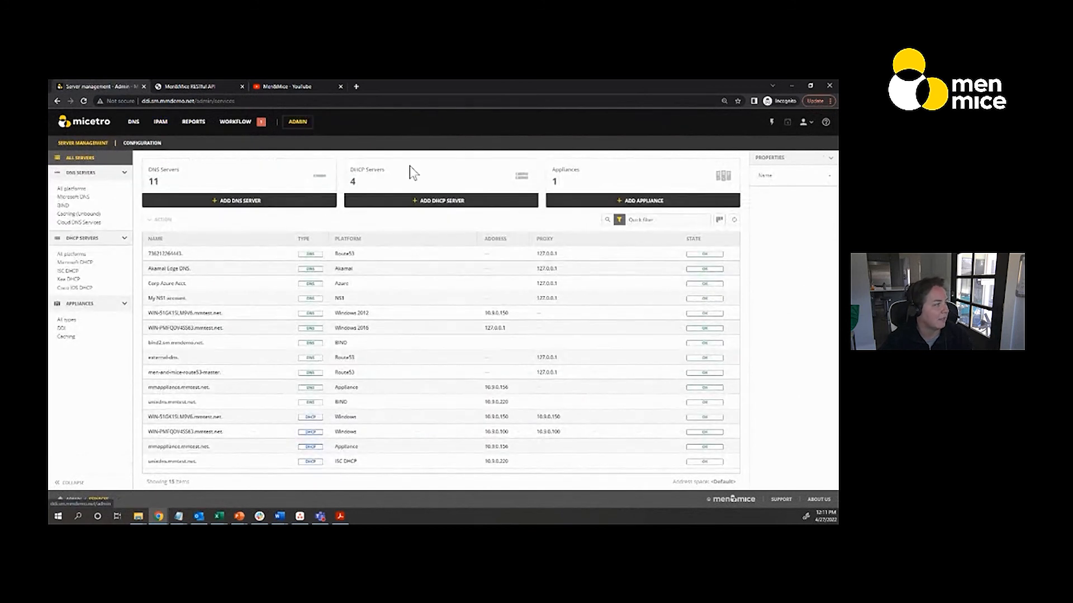
click(72, 255)
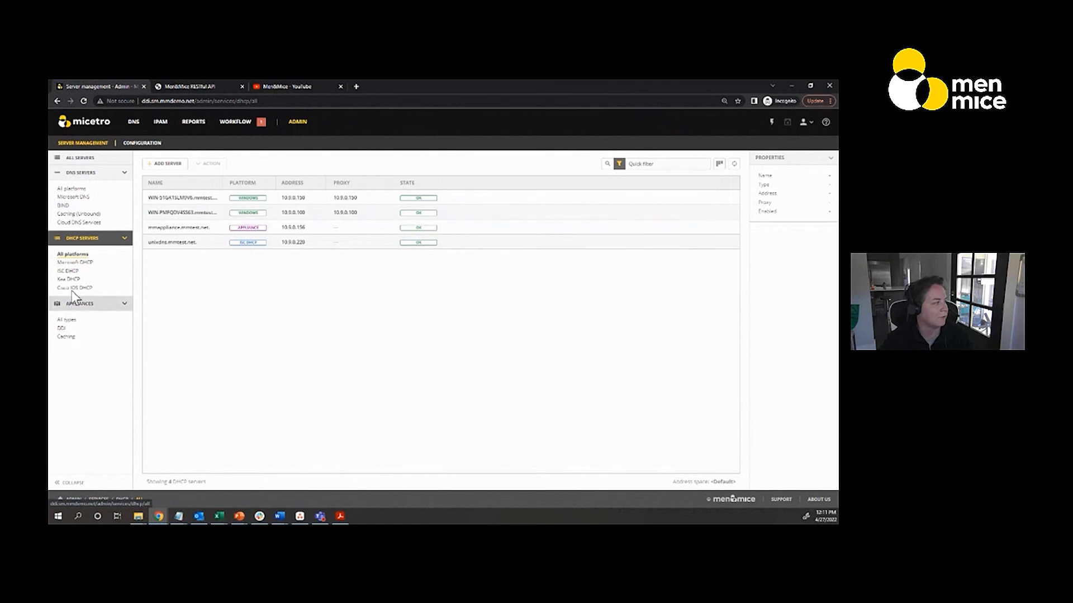
click(76, 262)
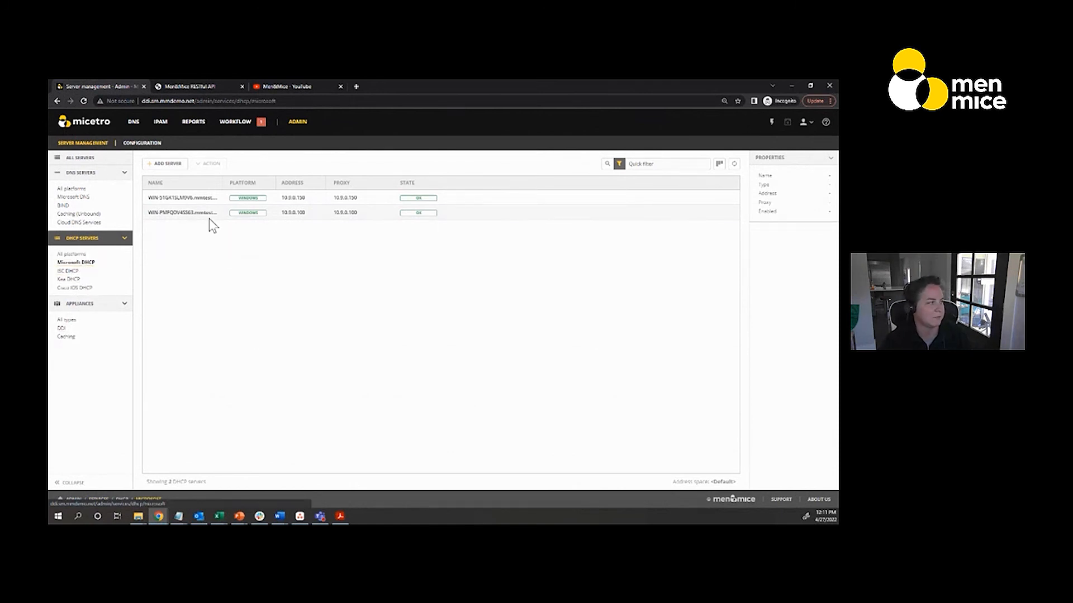
double_click(193, 197)
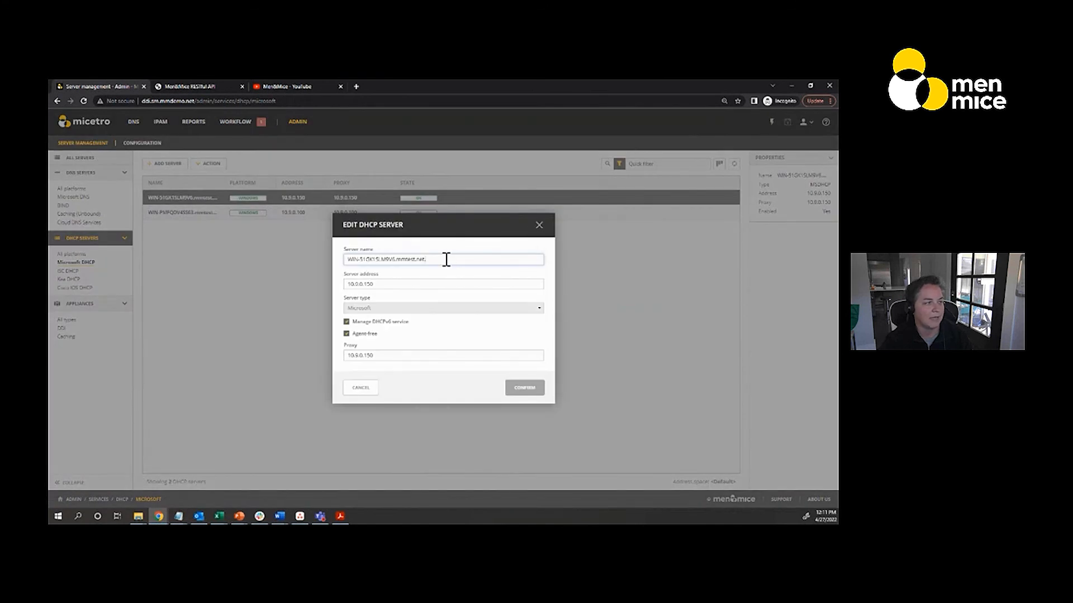
click(539, 226)
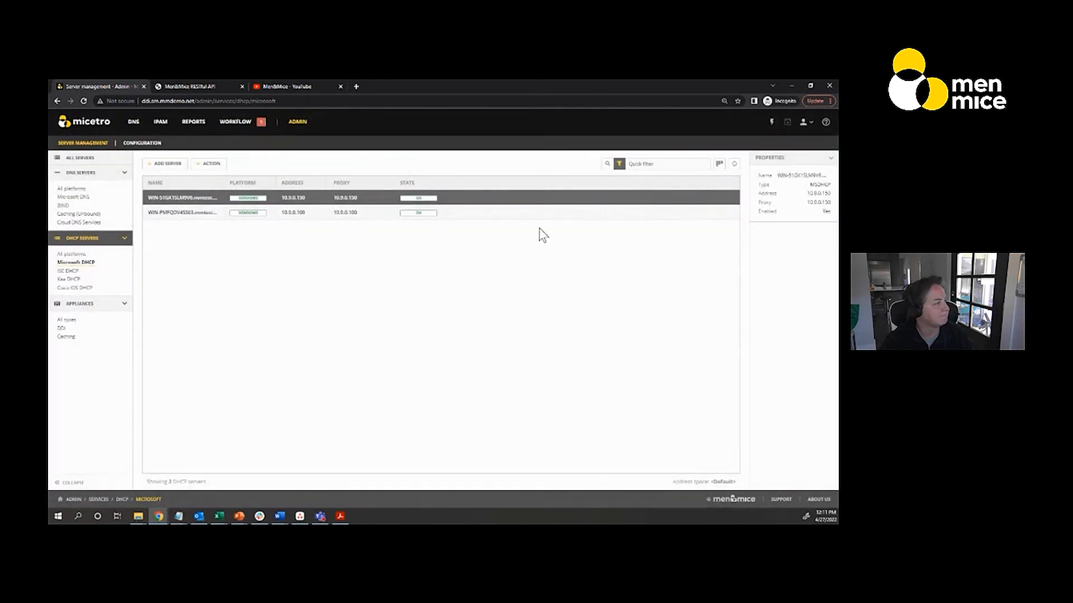
Review the rest of the request body on the REST API page, run POST /DHCPScopes, and examine its response
click(184, 86)
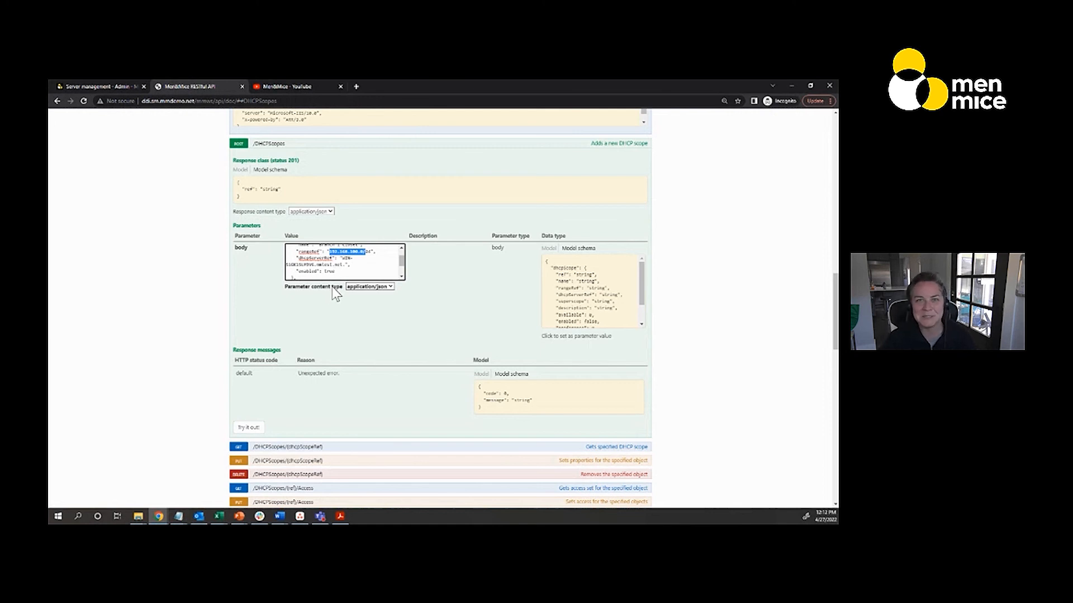
scroll(401, 278, down, 2)
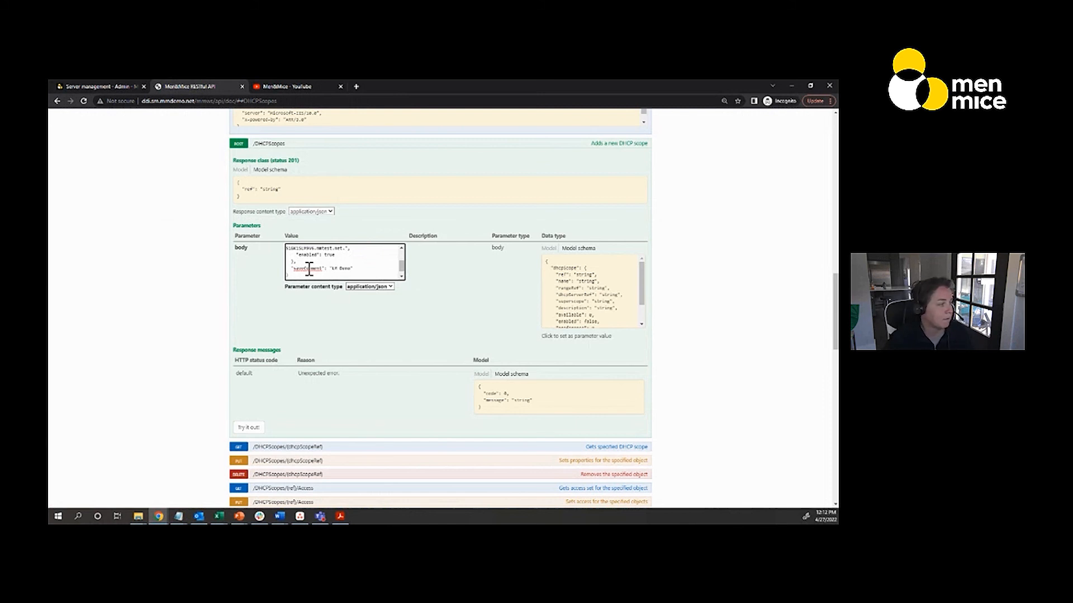
click(253, 430)
scroll(218, 428, down, 1)
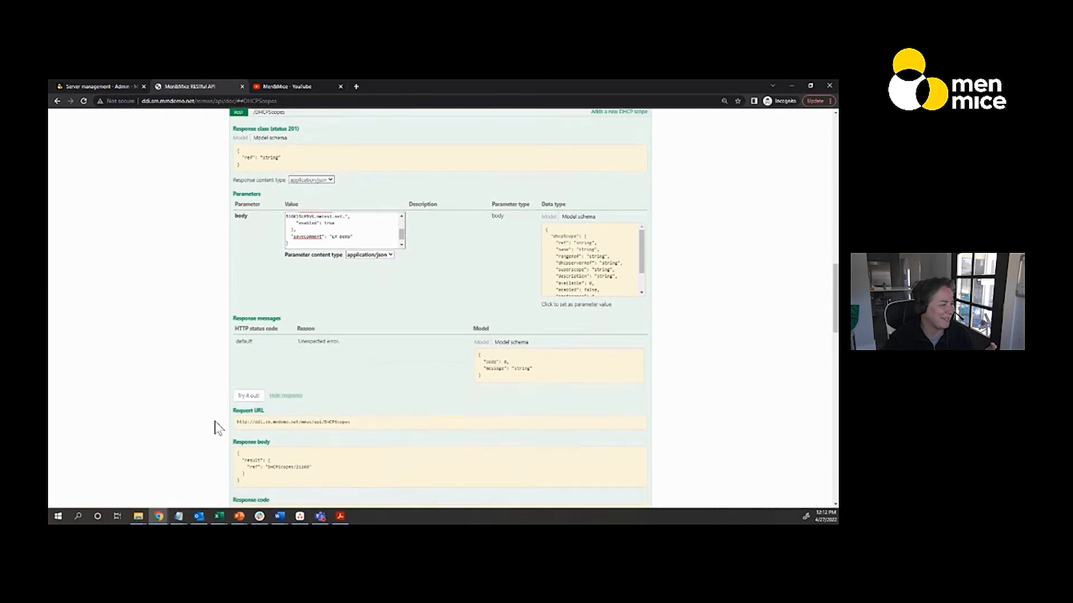
scroll(218, 429, down, 1)
scroll(218, 428, down, 1)
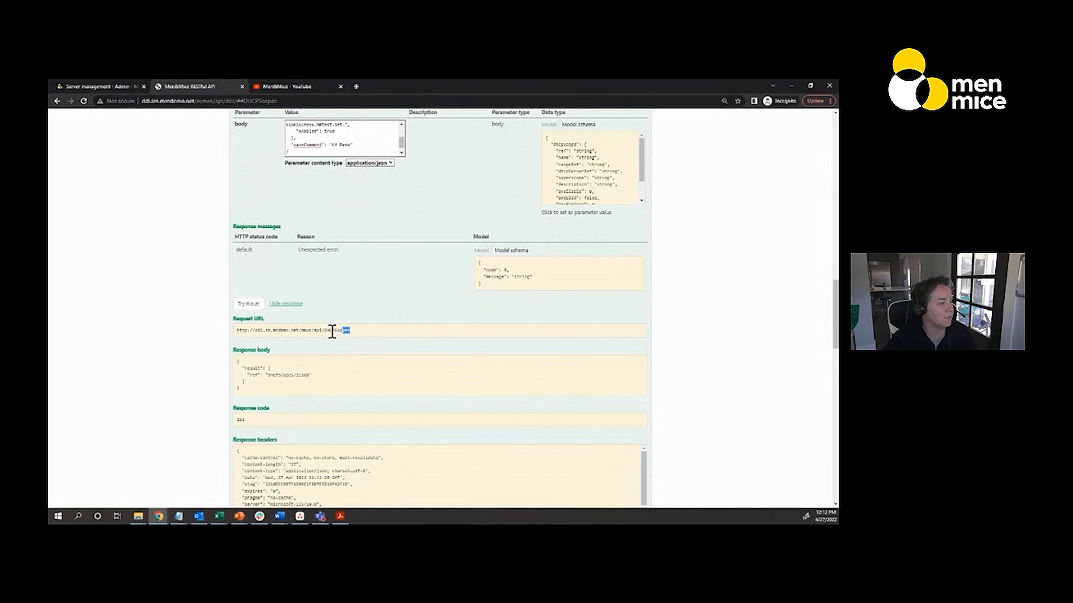
Load the POST operation's request URL in a new browser tab to read the scope list, and return to the REST API page
drag(332, 331, 237, 340)
key(ctrl+c)
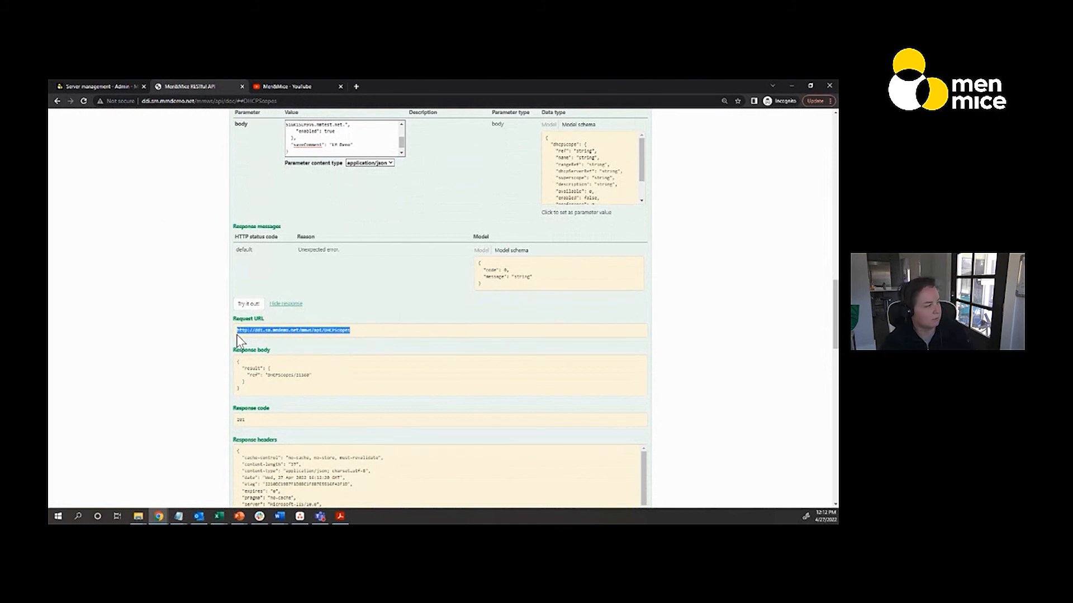
click(356, 87)
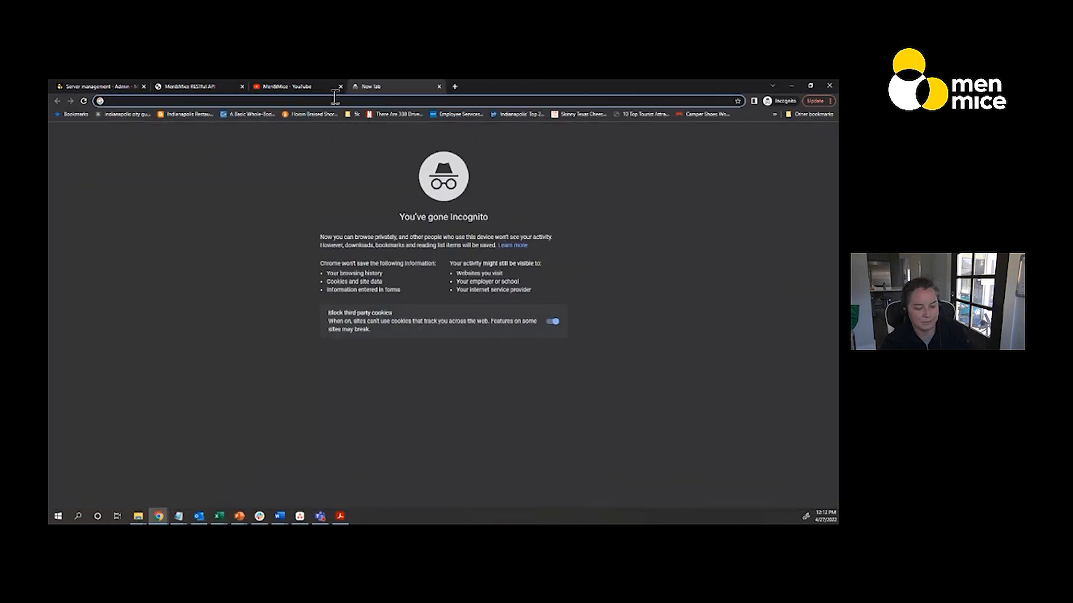
key(ctrl+v)
key(Return)
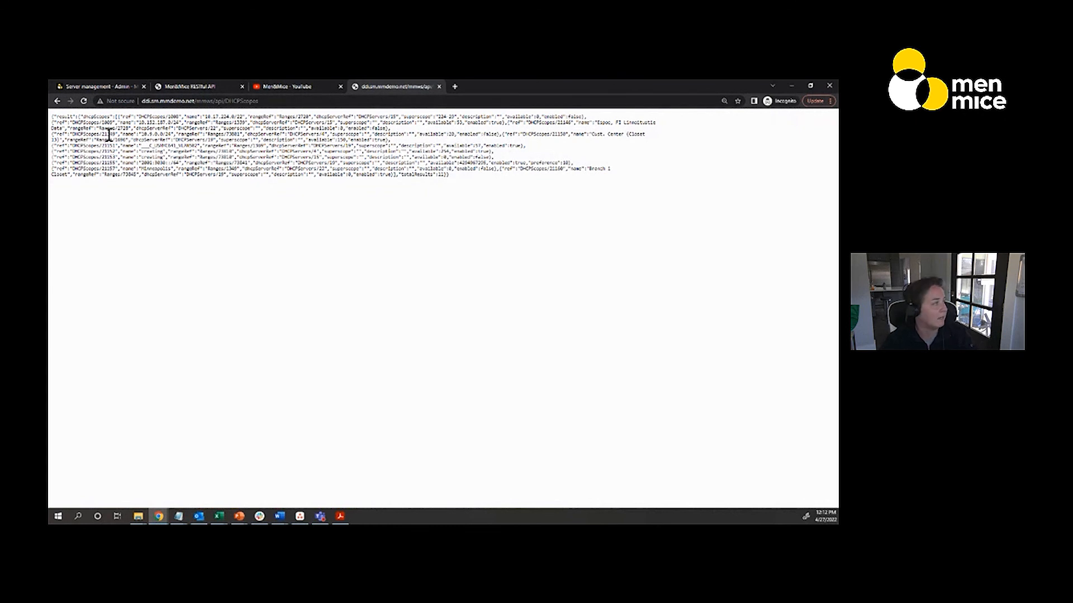
click(265, 103)
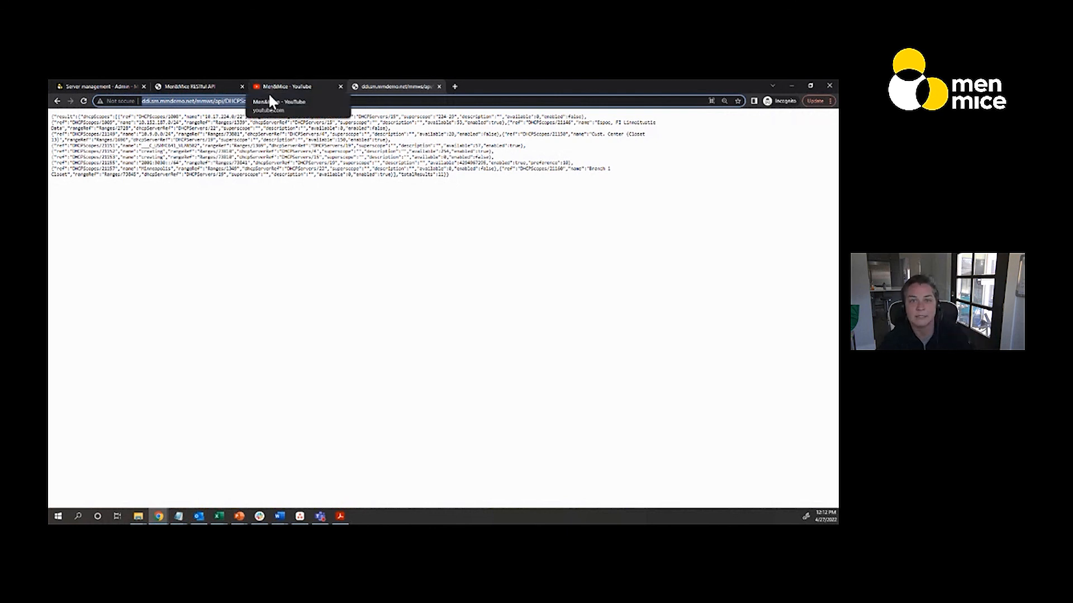
click(190, 85)
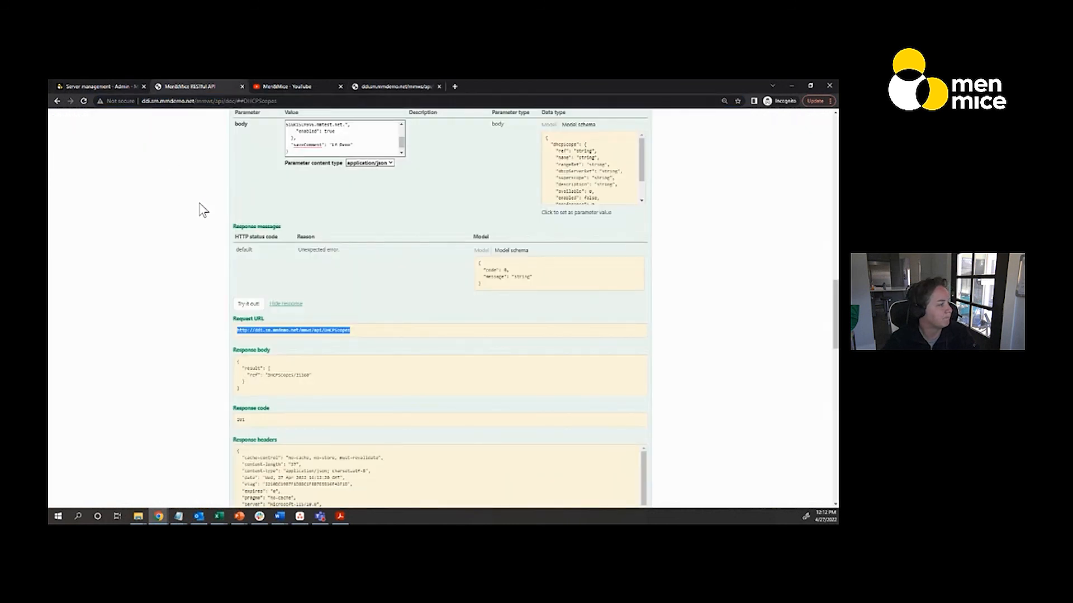
Review the POST /DHCPScopes request and its response, highlighting the new scope's reference number in the response body and the response code
scroll(125, 235, down, 2)
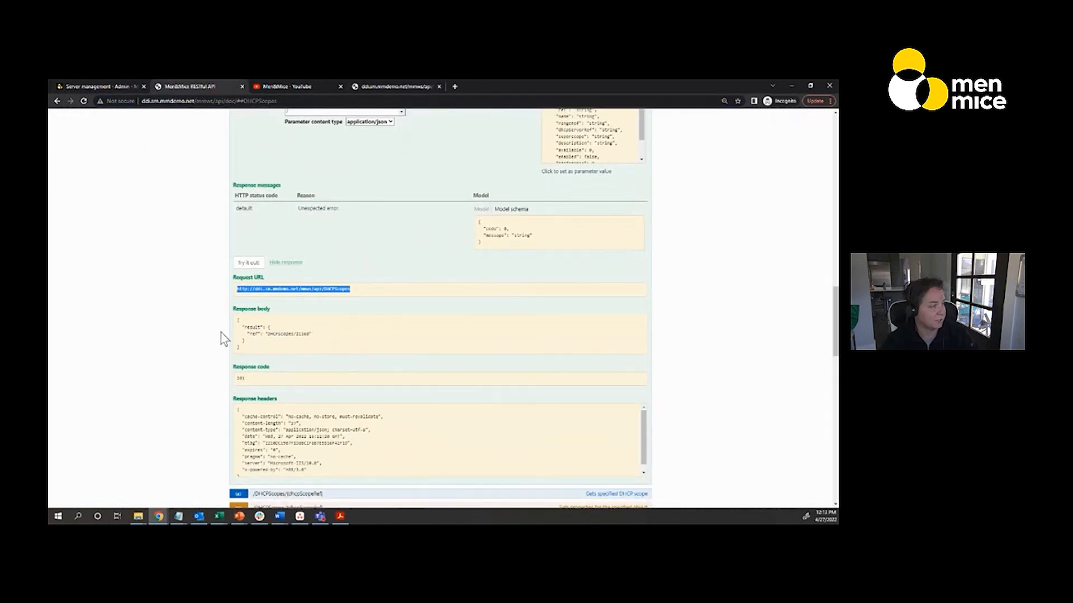
scroll(212, 332, up, 3)
scroll(208, 252, up, 4)
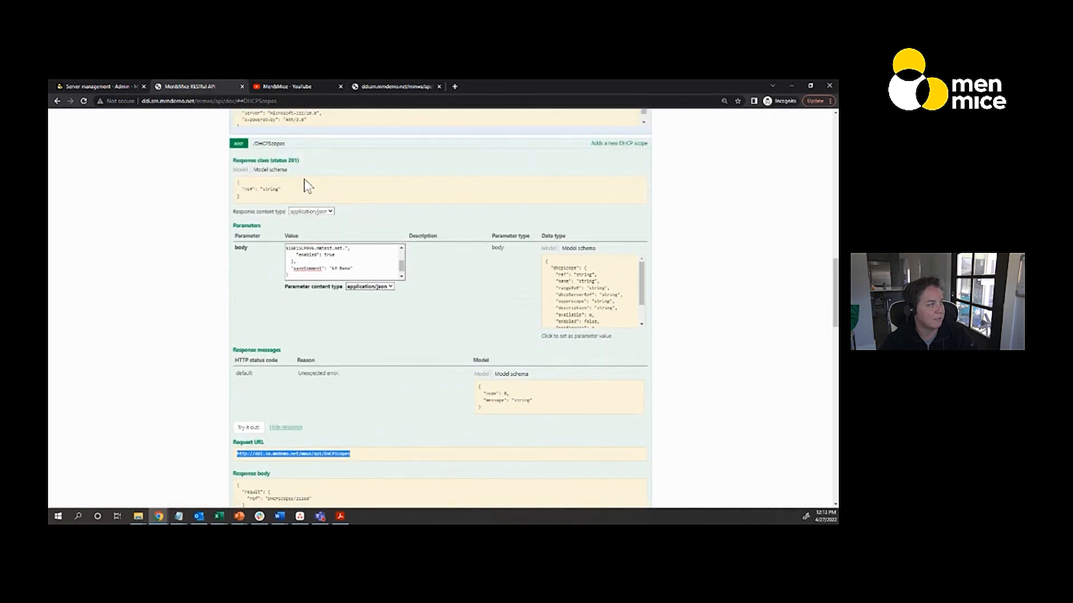
scroll(251, 206, down, 1)
scroll(171, 252, down, 4)
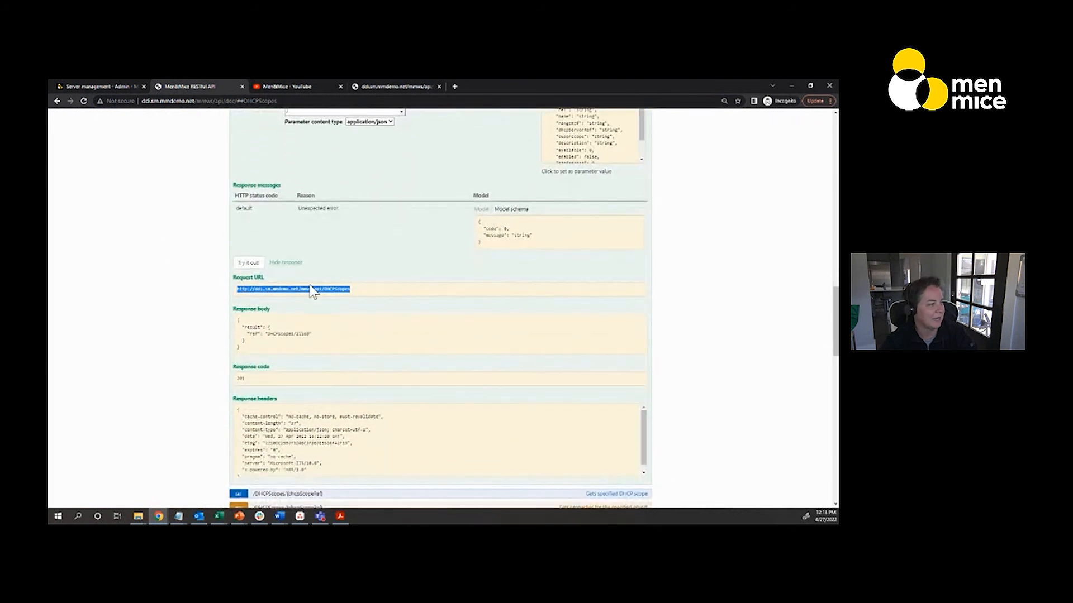
drag(295, 334, 314, 335)
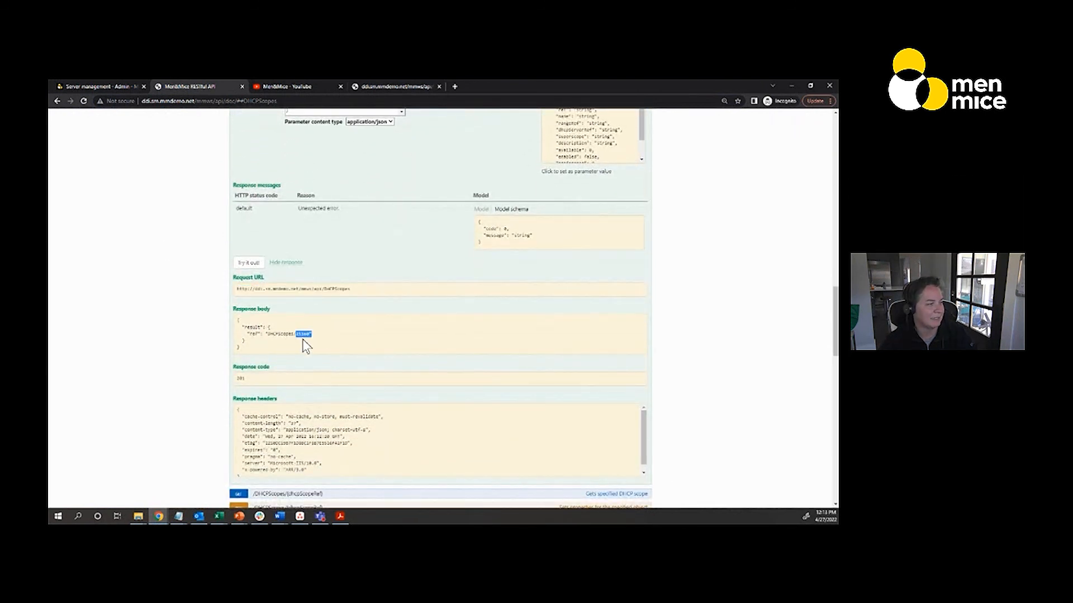
scroll(143, 349, down, 1)
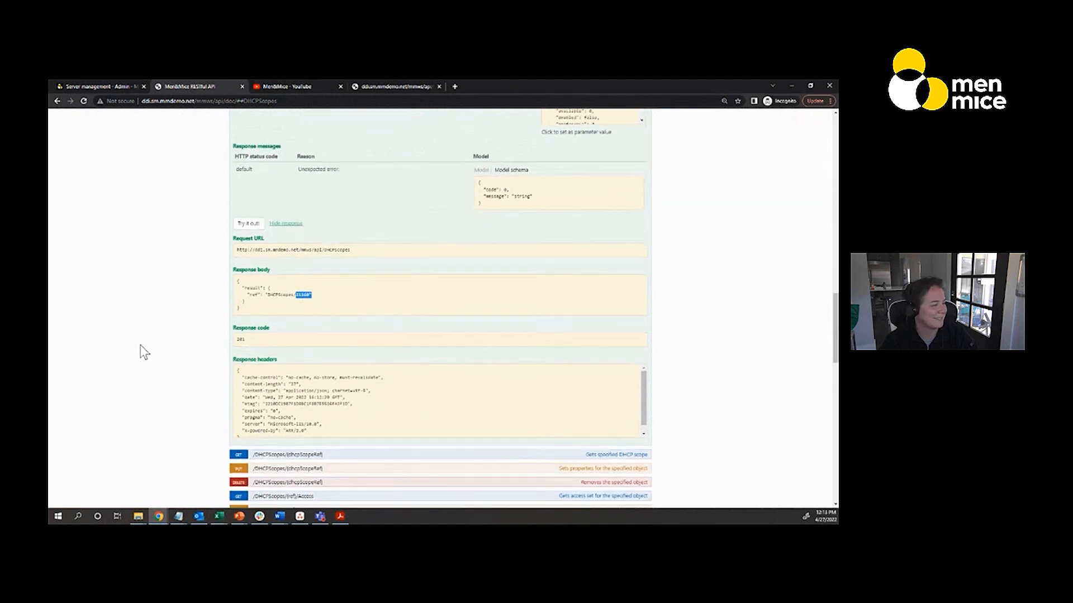
drag(277, 341, 226, 337)
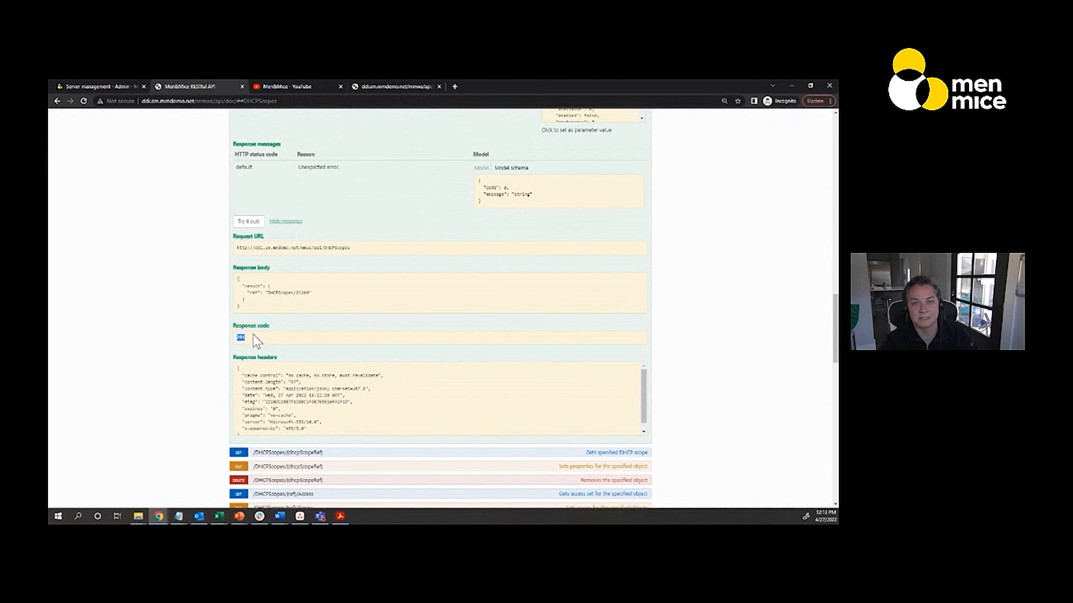
Switch to Micetro's IPAM, list all DHCP scopes with the quick filter cleared, and view the history of the 192.168.100.0/24 scope
click(90, 87)
click(168, 130)
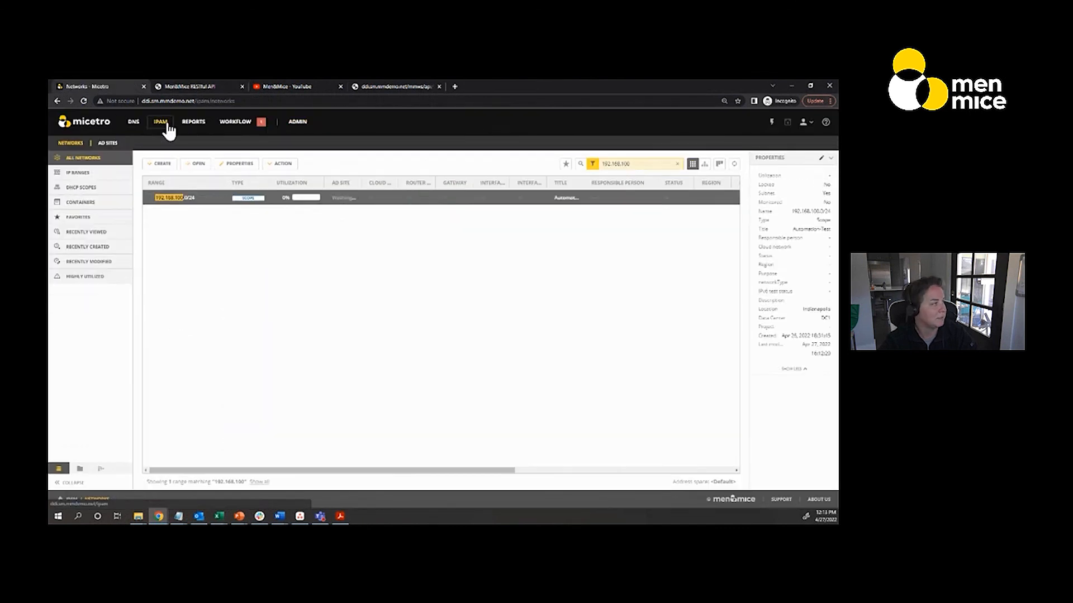
click(96, 190)
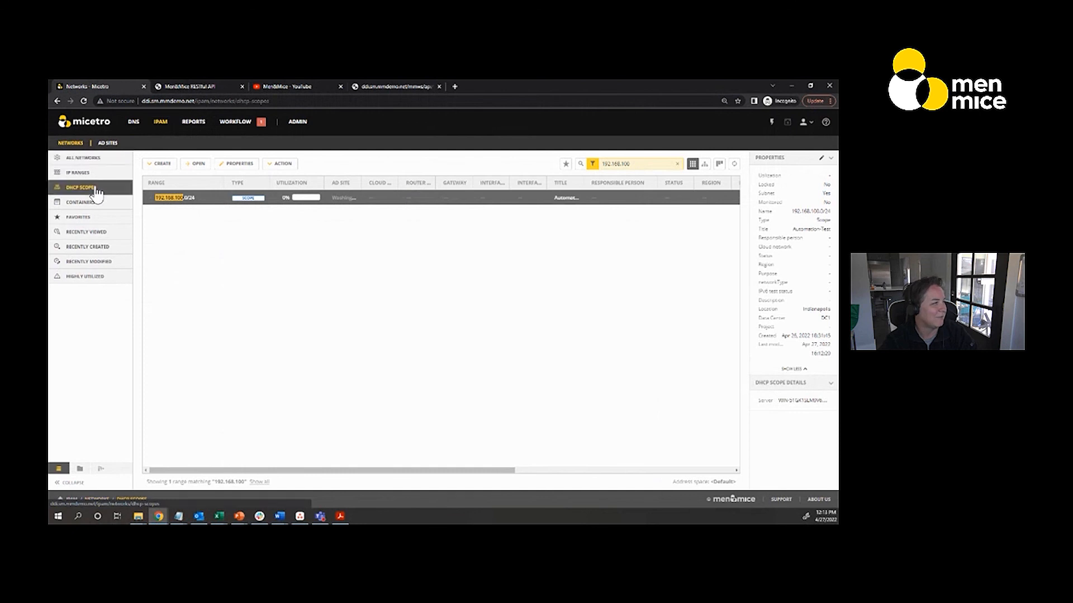
click(676, 164)
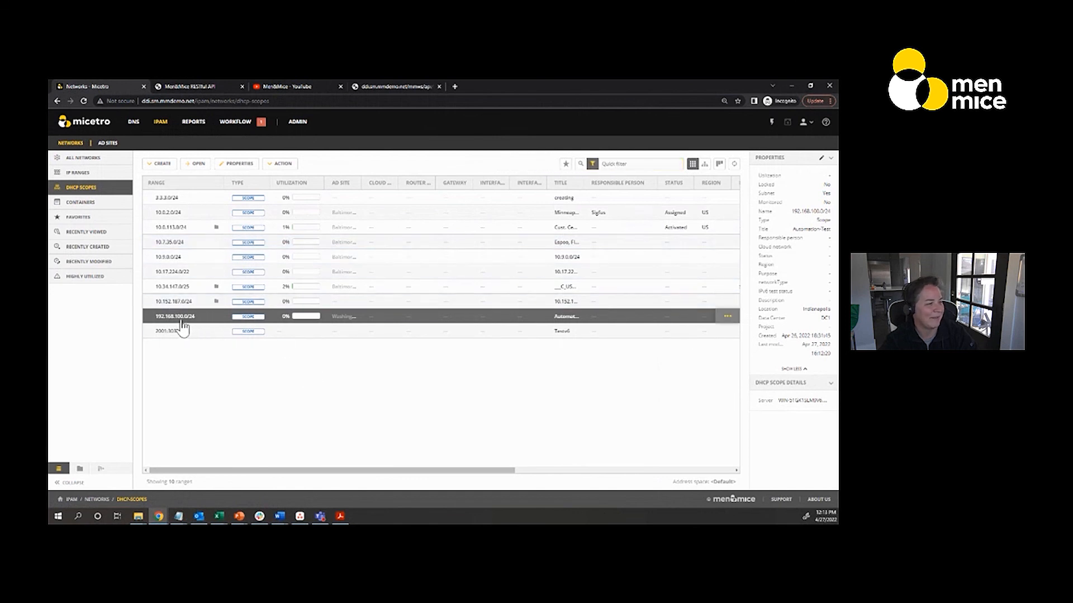
click(728, 317)
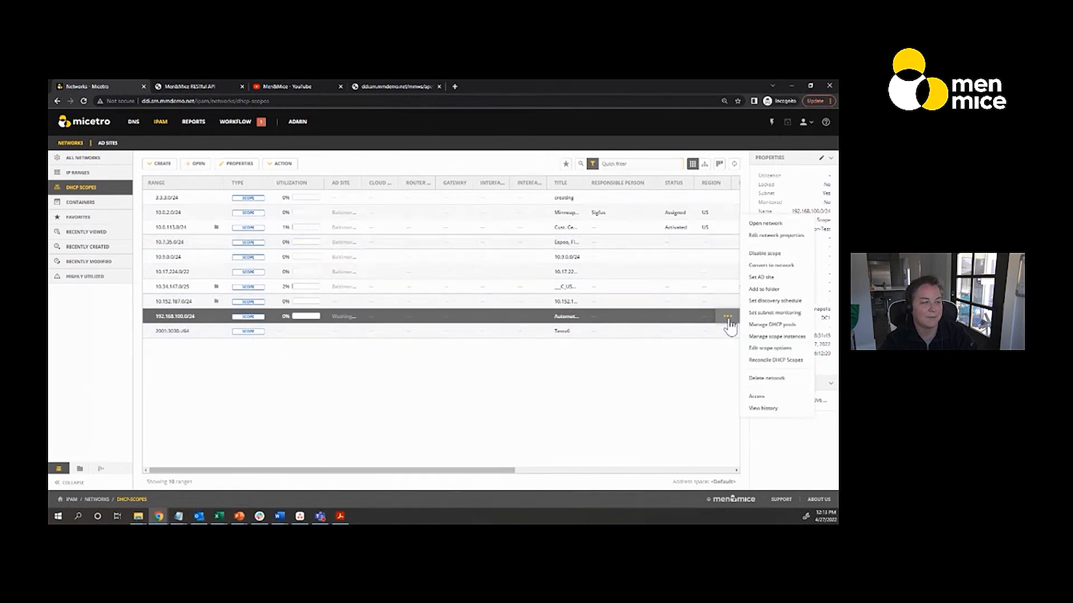
click(763, 410)
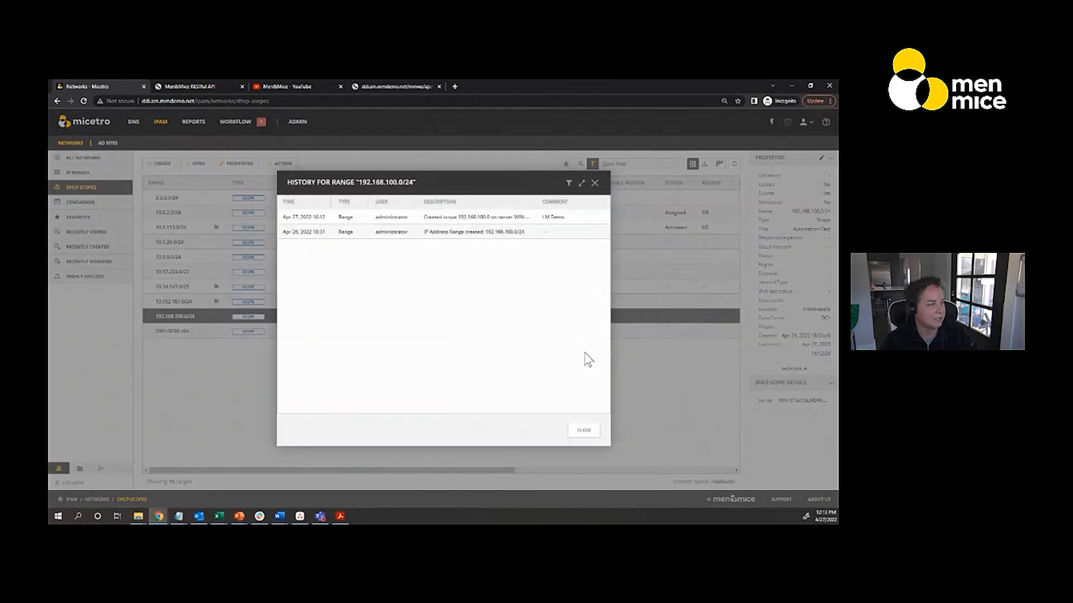